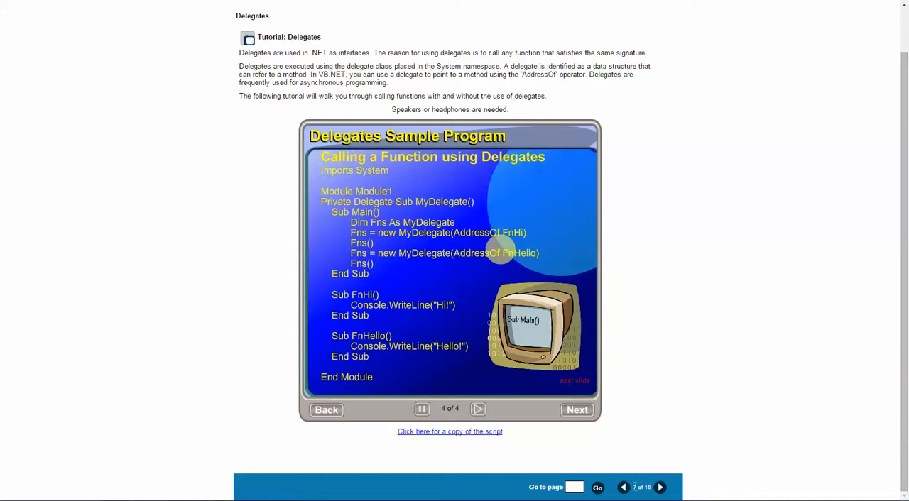
- Review the Delegates tutorial slide in Chrome through its 4-of-4 sample program
double_click(245, 15)
left_click(501, 253)
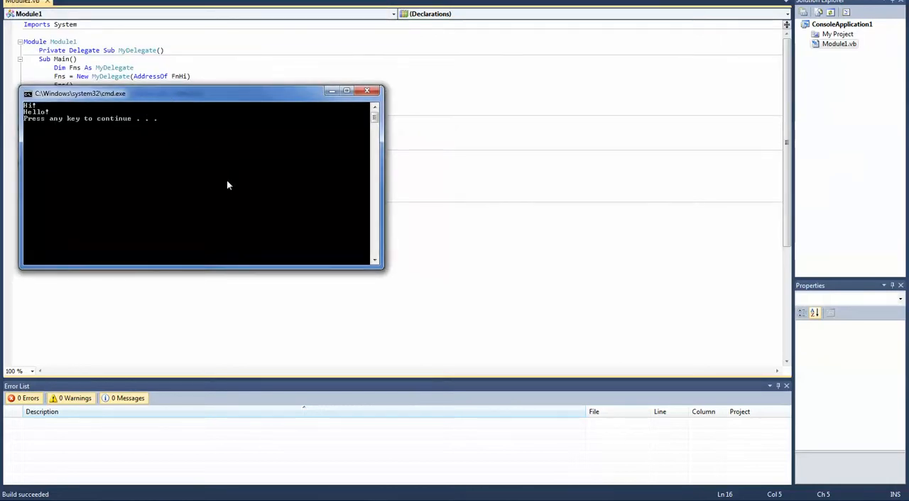
- Move the cmd.exe console showing Hi! and Hello! to the upper right, off the code
left_click_drag(192, 93, 549, 55)
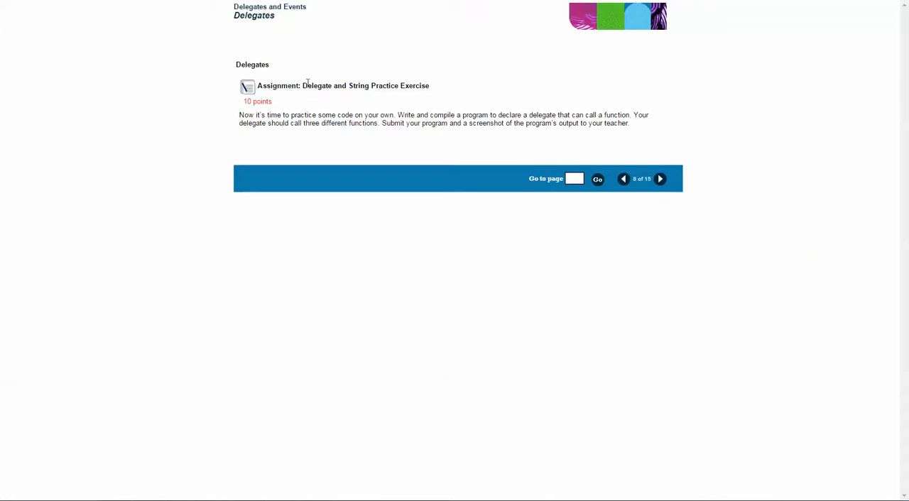
- Read the Delegate and String Practice Exercise assignment and return to the Visual Studio project
left_click_drag(303, 85, 439, 86)
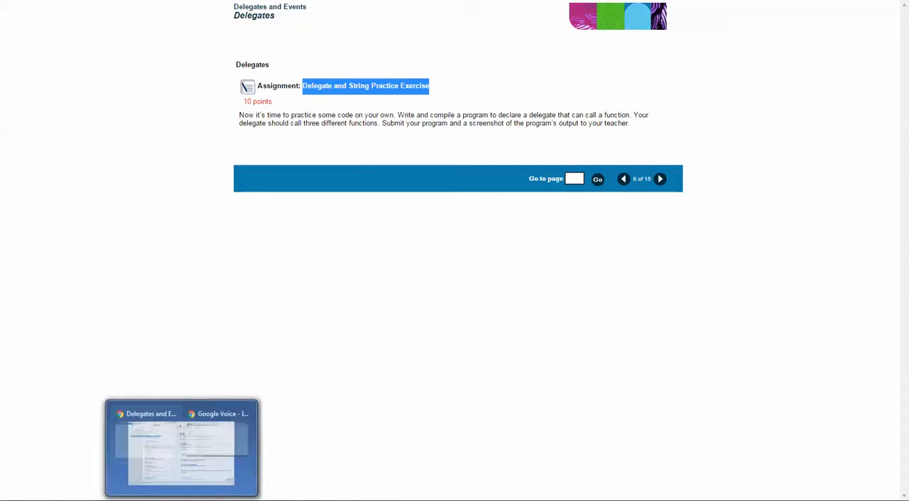
left_click(143, 448)
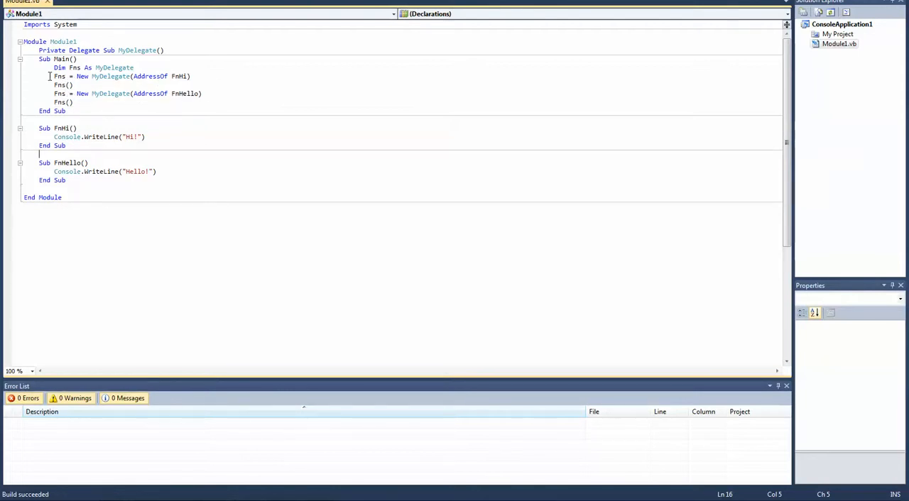
- Duplicate the FnHello delegate assignment and call as a third delegate call in Main
left_click_drag(54, 76, 153, 106)
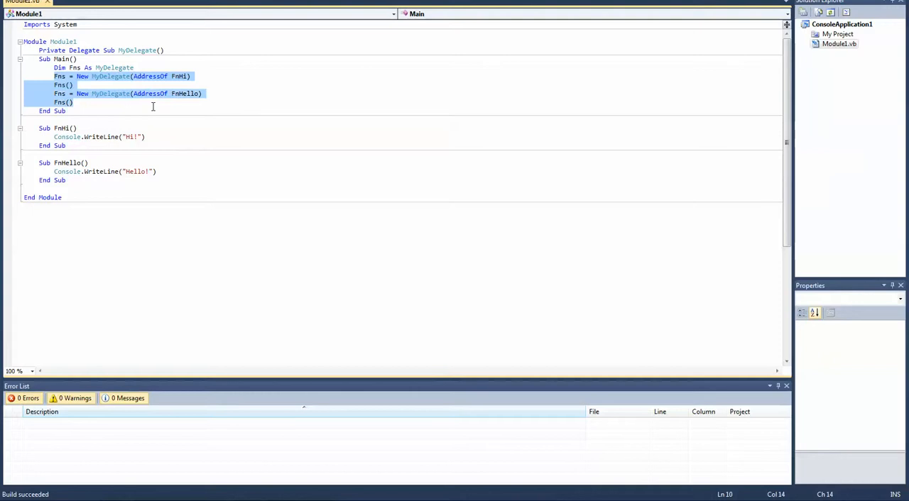
left_click(91, 192)
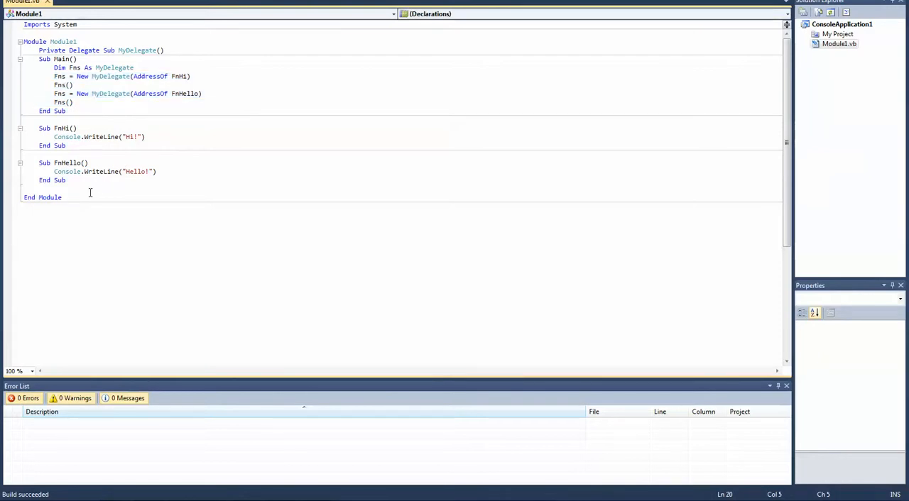
left_click_drag(54, 93, 84, 102)
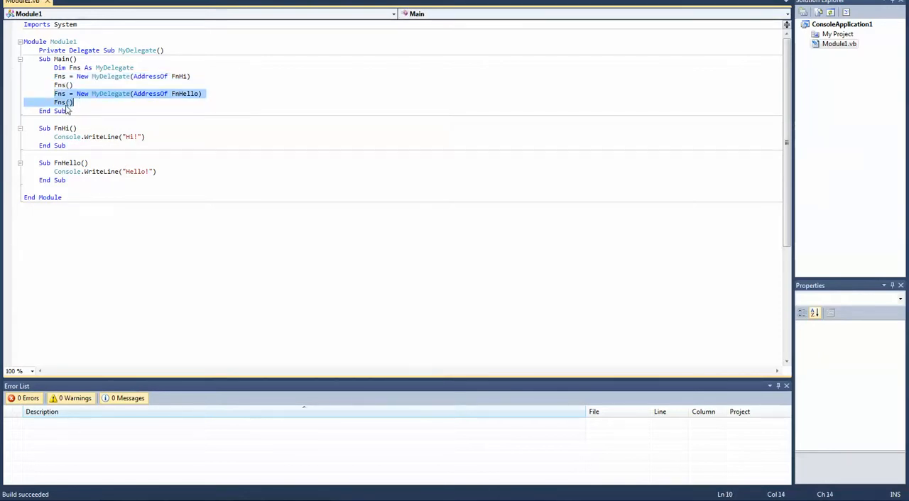
left_click(116, 103)
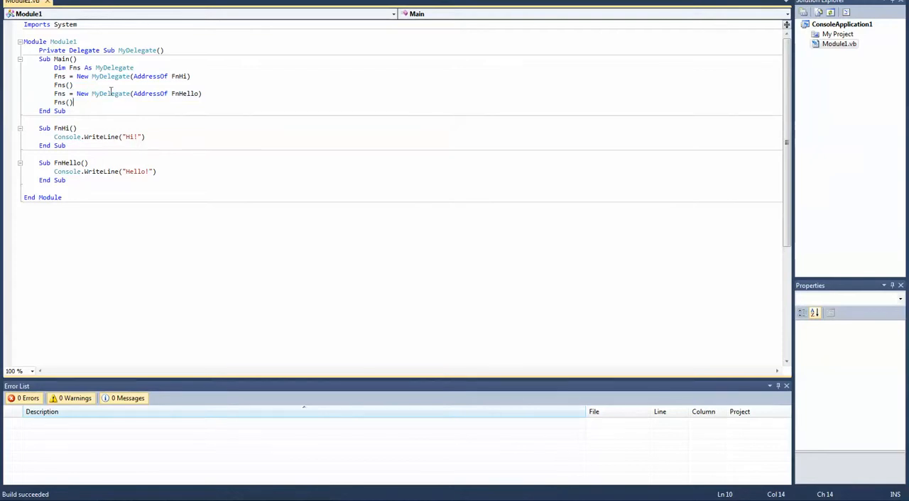
key("Return")
type("Fns = New MyDelegate(AddressOf FnHello) Fns()")
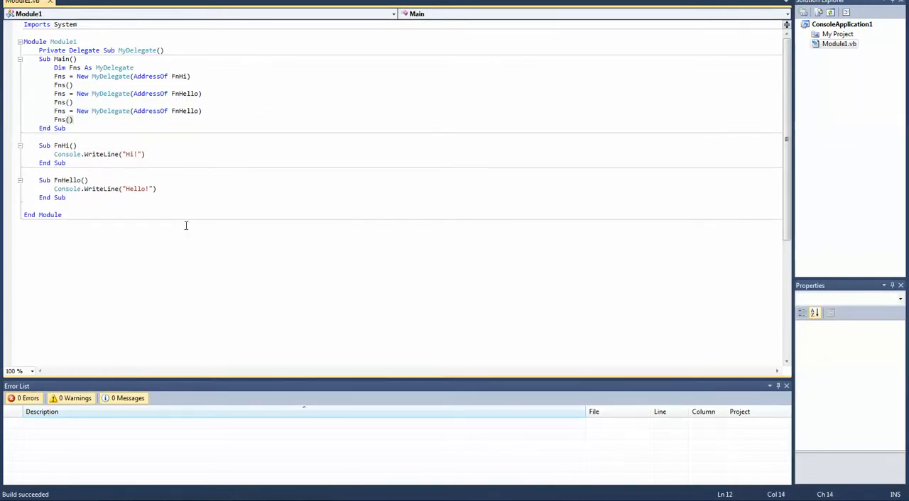
- Duplicate the FnHello sub below itself and start renaming the copy to FnGoodbye
left_click_drag(65, 198, 39, 179)
key("ctrl+c")
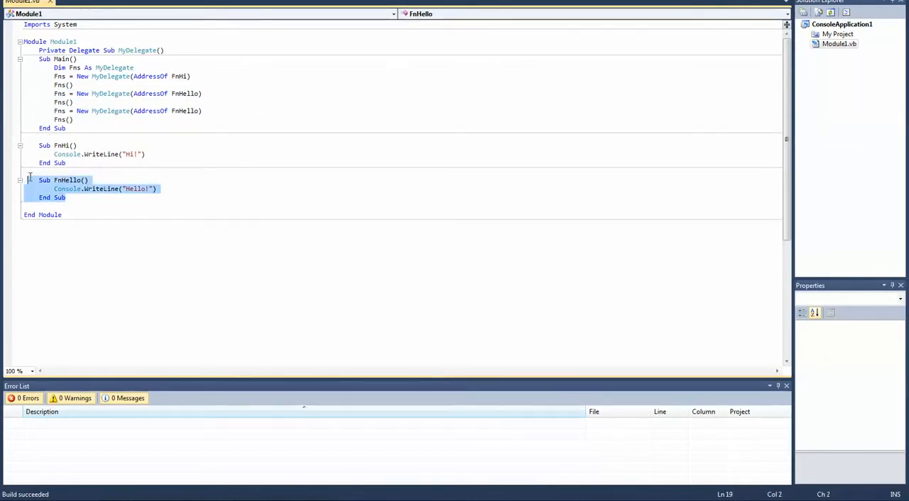
left_click(108, 215)
left_click(125, 197)
key("Return")
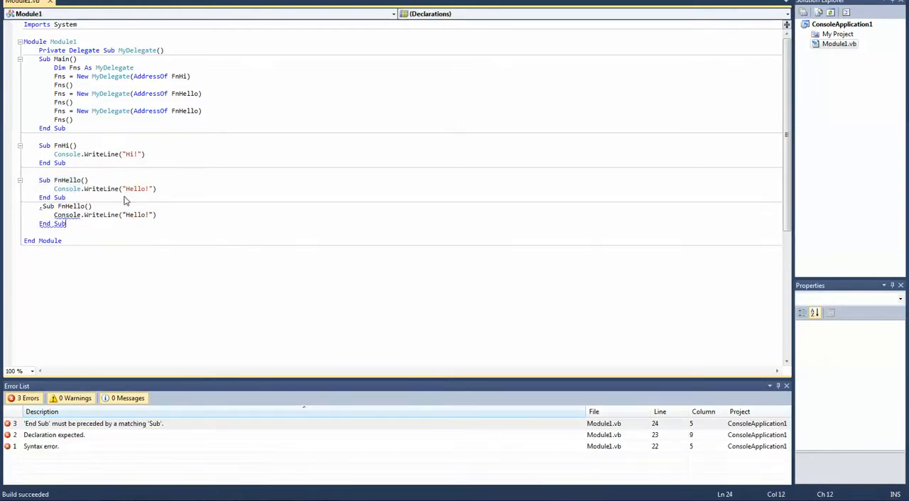
key("ctrl+v")
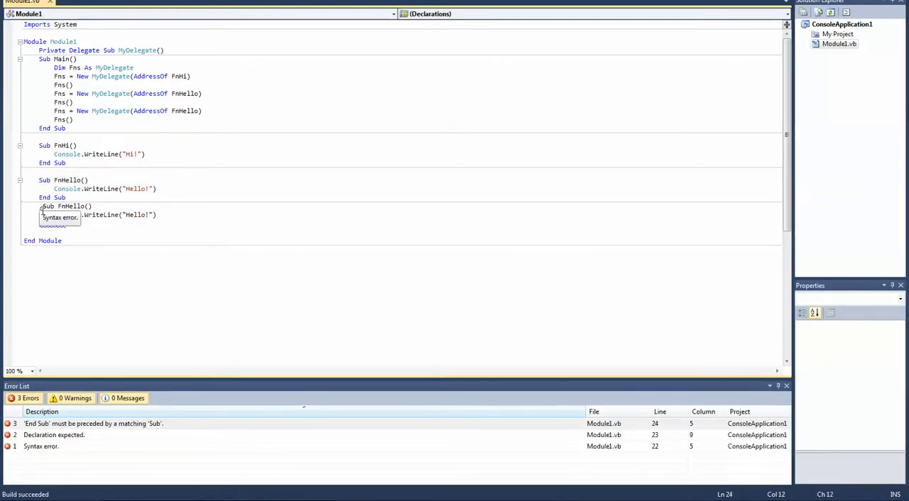
left_click(42, 207)
key("BackSpace")
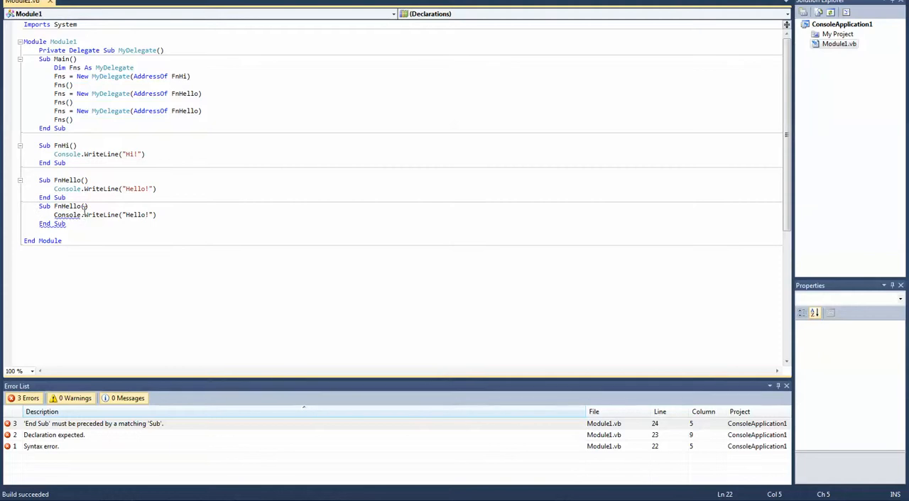
left_click(83, 206)
key("BackSpace")
key("BackSpace")
key("BackSpace")
key("BackSpace")
key("BackSpace")
type("Goodby")
type("e")
- Point the third AddressOf in Main at FnGoodbye instead of FnHello
double_click(186, 111)
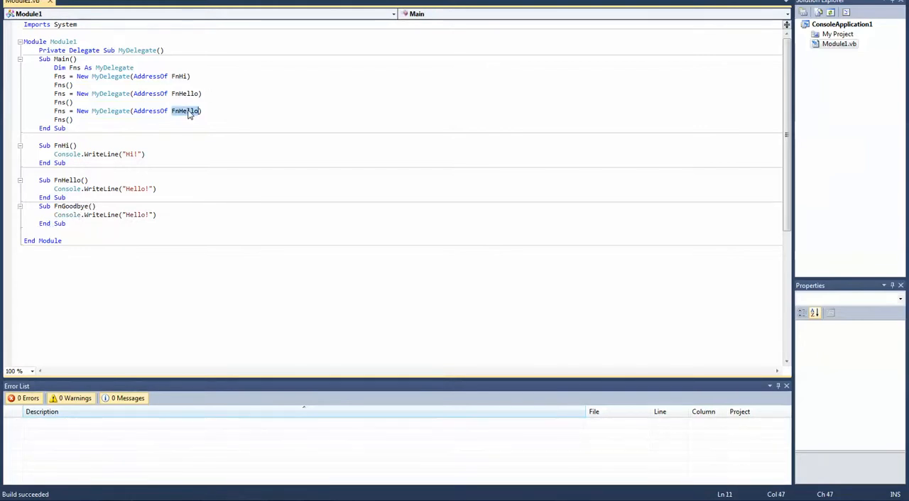
type("Goog")
key("BackSpace")
type("dbye")
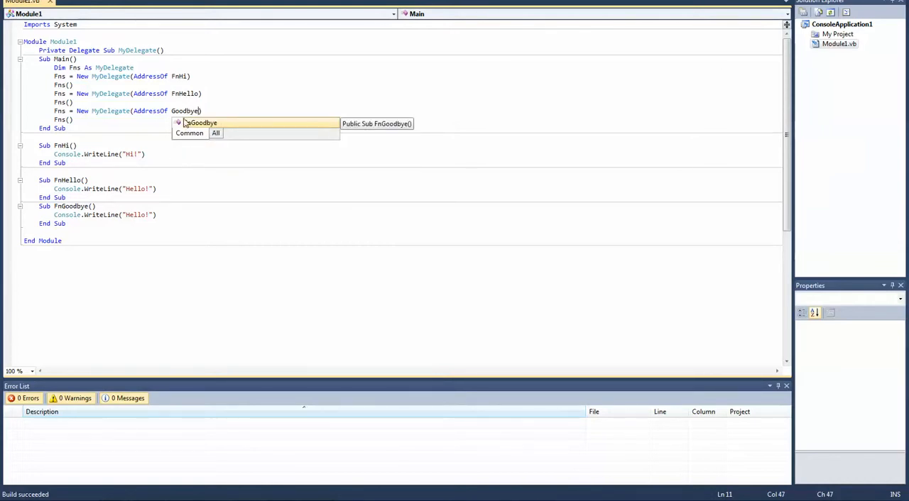
left_click(172, 112)
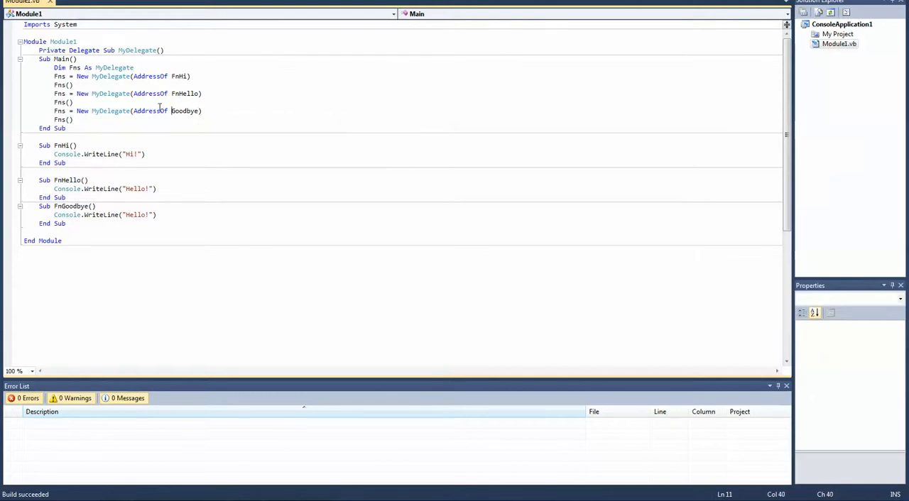
type("Fn")
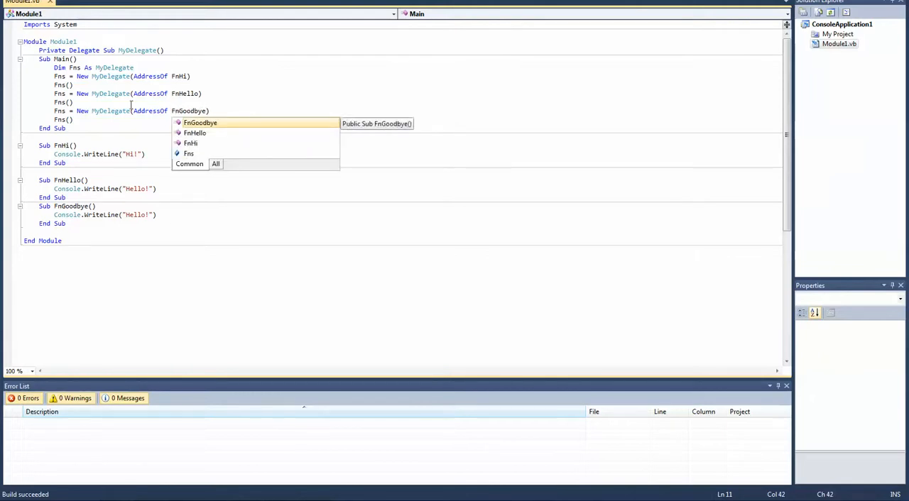
left_click(112, 195)
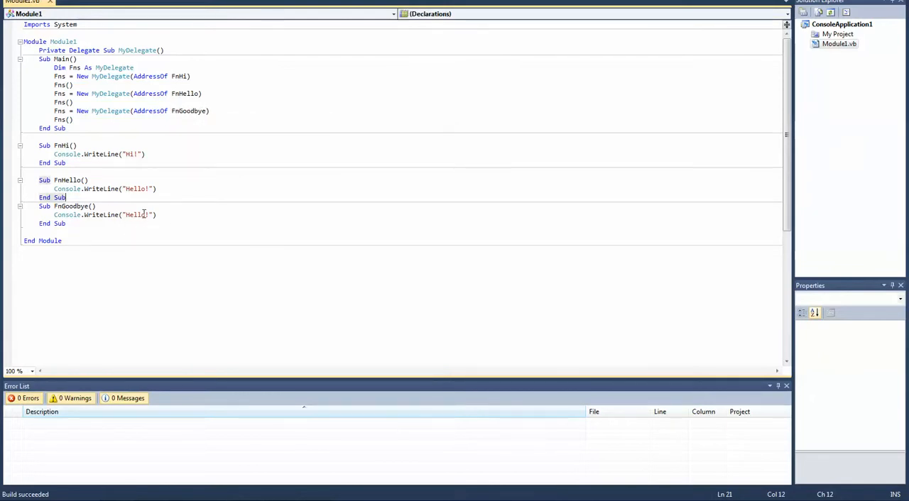
- Change FnGoodbye's WriteLine text to "Good Bye!" and run the program with Ctrl+F5
left_click(144, 214)
double_click(141, 213)
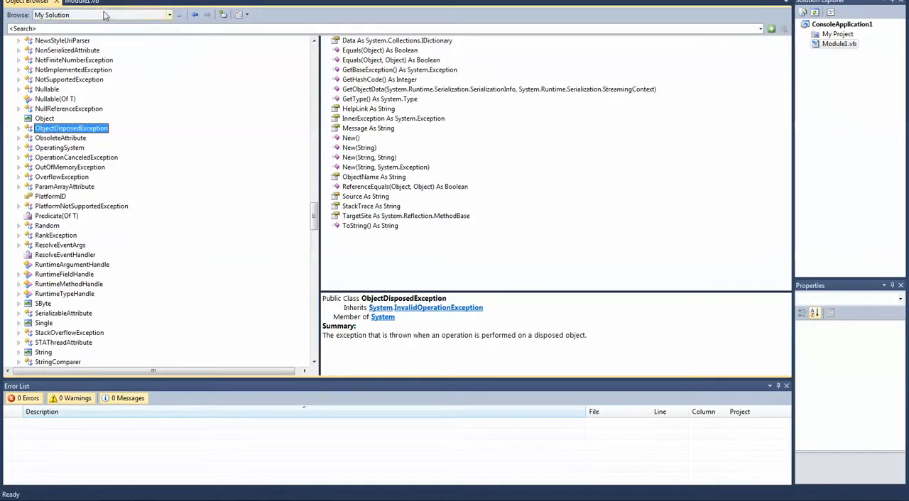
left_click(82, 2)
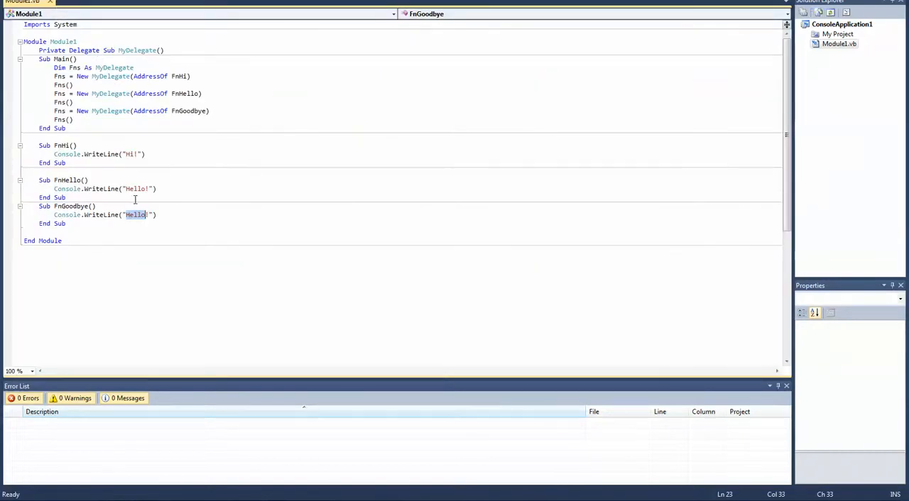
type("Good")
type(" Bye")
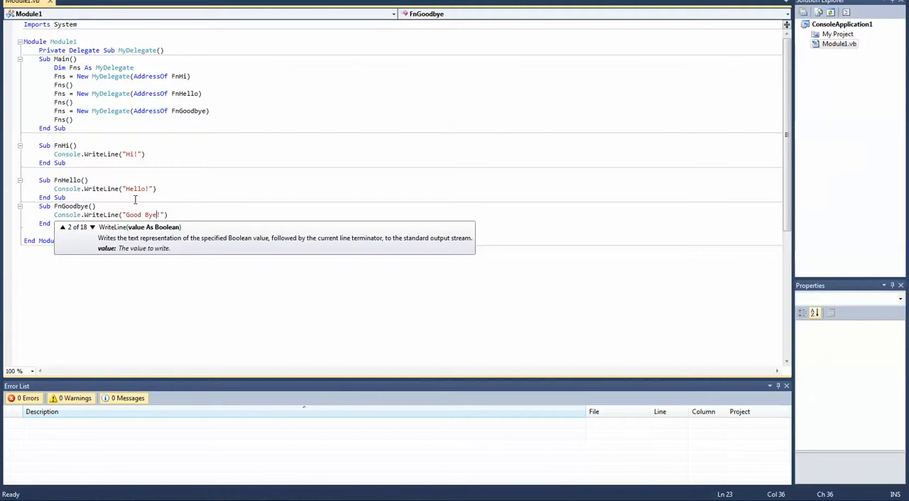
left_click(255, 189)
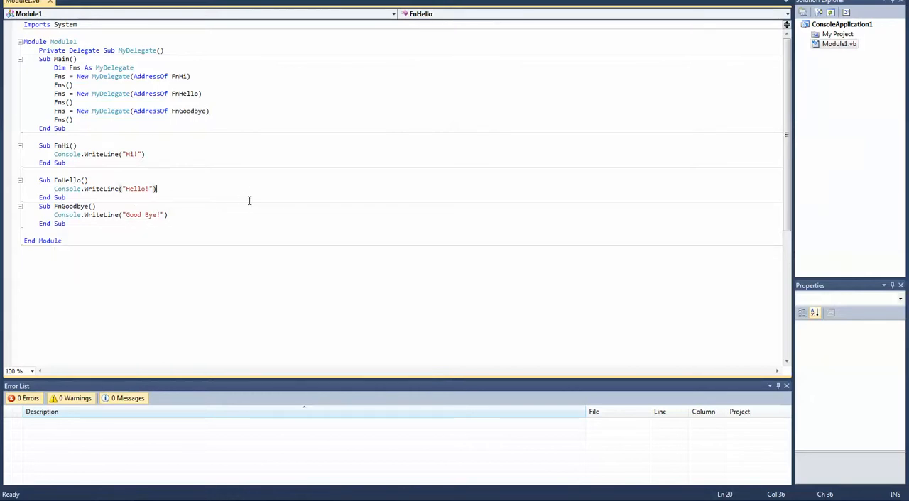
key("ctrl+F5")
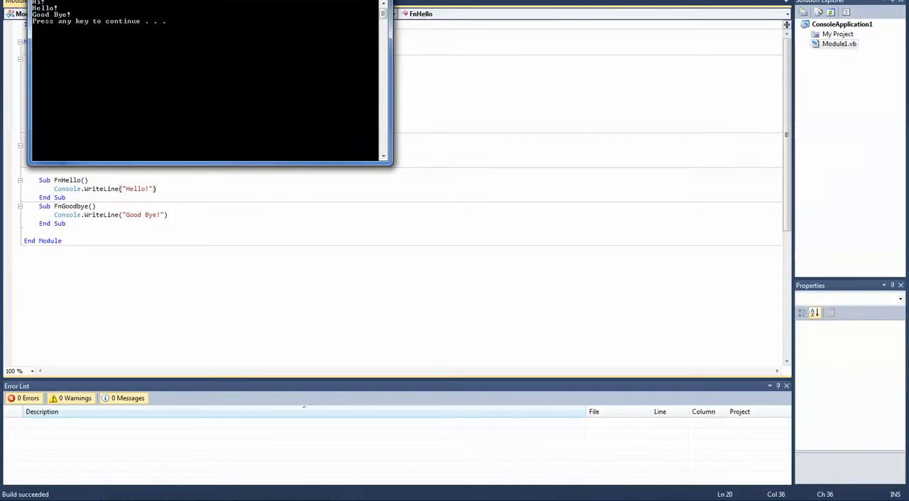
- Bring the console showing Hi!, Hello! and Good Bye! fully into view mid-screen
mouse_move(179, 3)
left_mouse_down()
mouse_move(255, 100)
mouse_move(554, 109)
left_mouse_up()
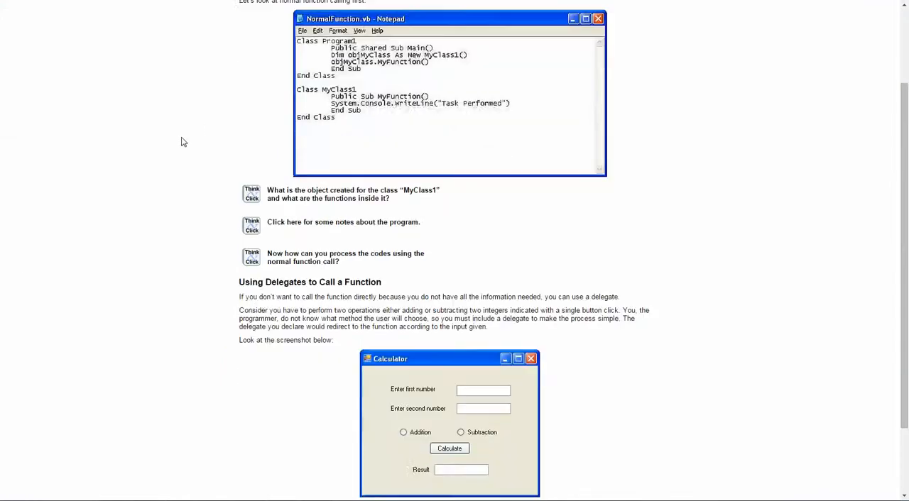
scroll(181, 142, "down", 1)
scroll(181, 143, "up", 3)
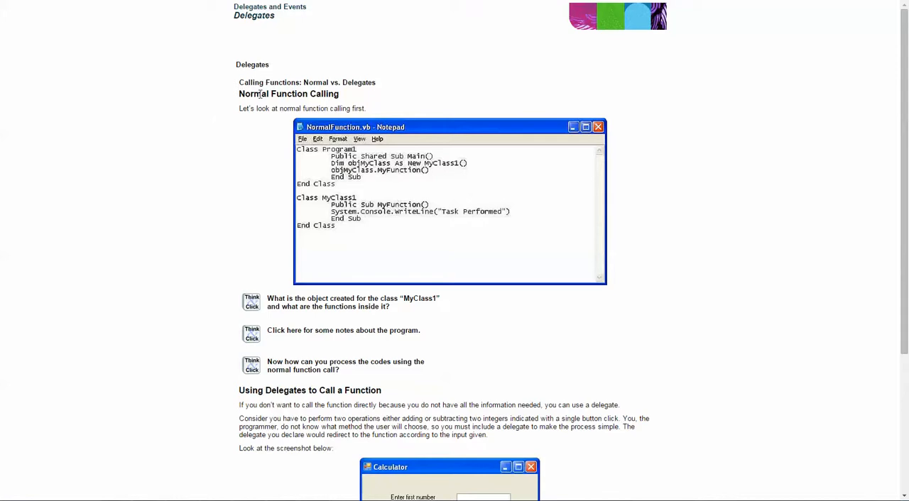
- Read the Normal Function Calling and Using Delegates headings on the tutorial page
left_click_drag(238, 100, 344, 98)
scroll(307, 121, "down", 3)
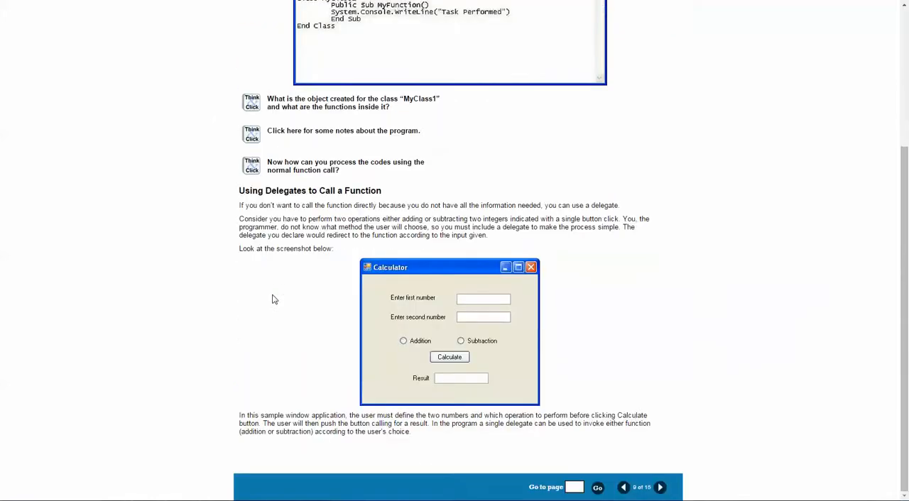
triple_click(383, 191)
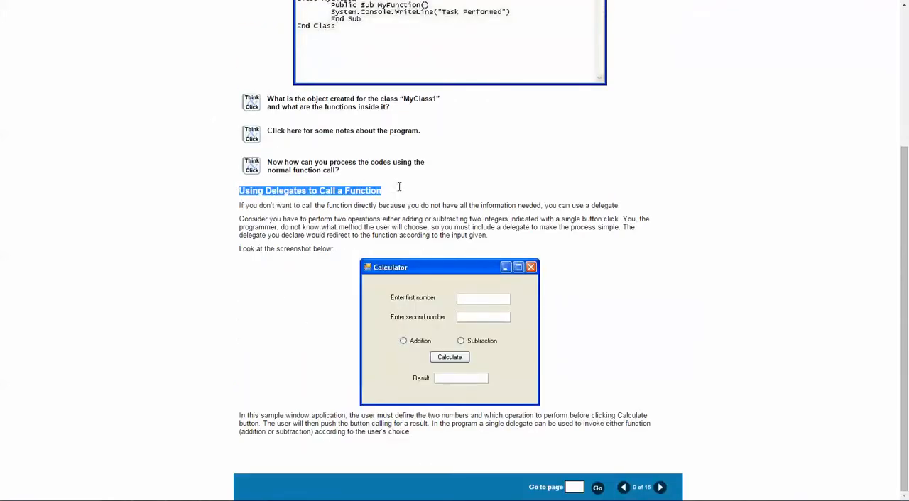
scroll(289, 259, "up", 3)
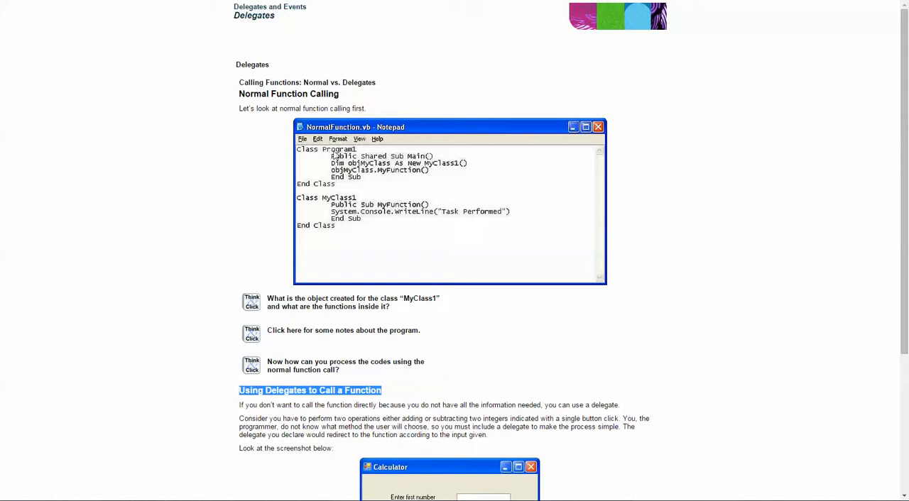
left_click_drag(239, 110, 367, 110)
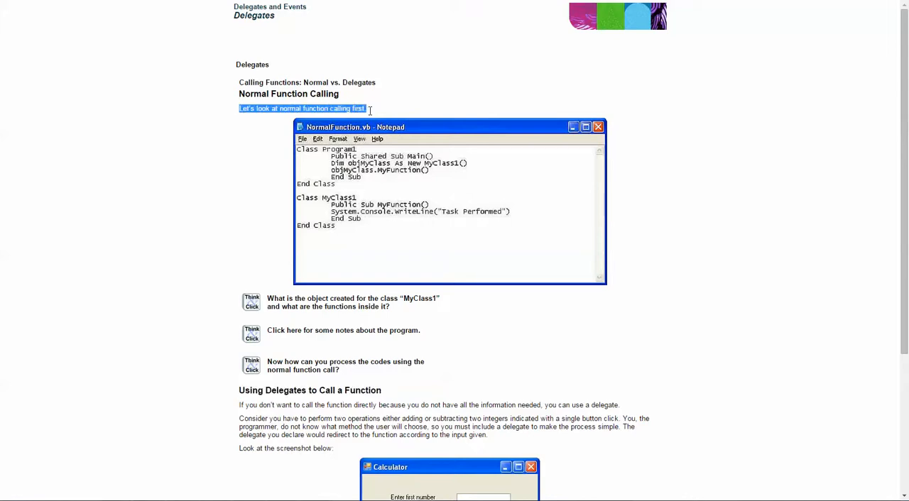
- Reveal the Think-Click answers and advance to page 10, the Delegate Functions Practice Exercise
left_click(333, 302)
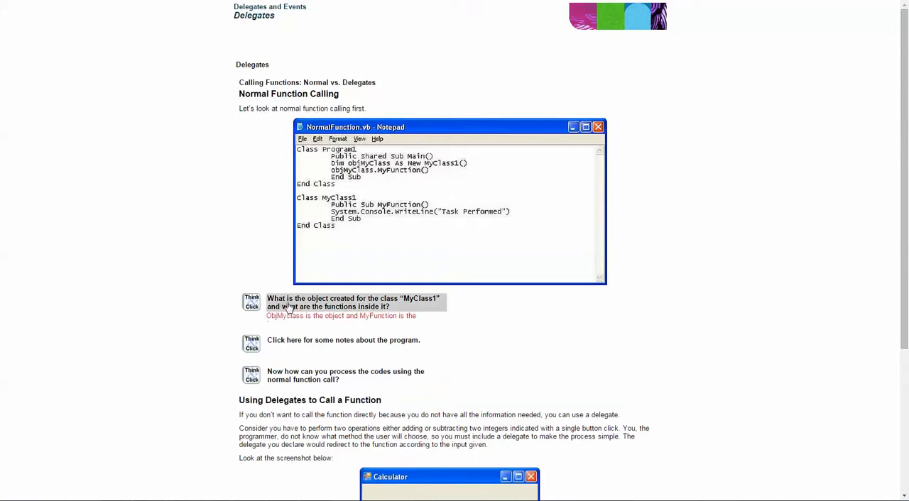
left_click(289, 351)
left_click(290, 382)
scroll(289, 398, "down", 3)
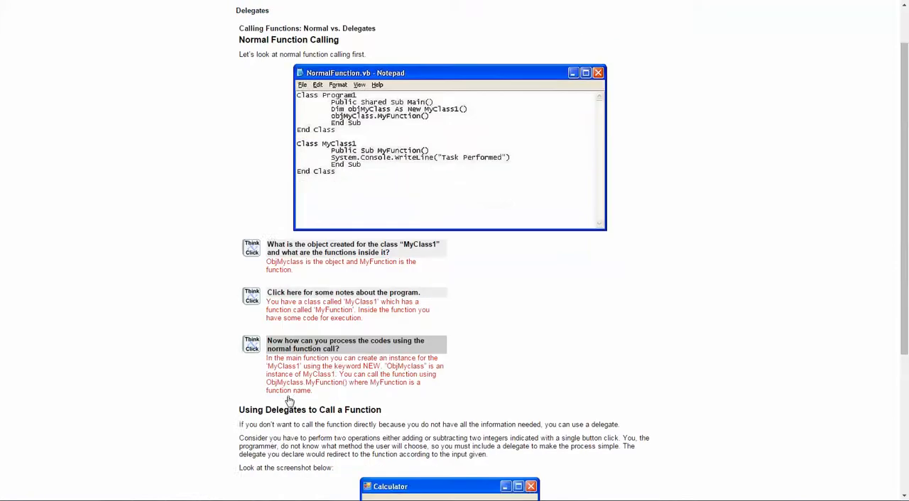
scroll(289, 398, "up", 3)
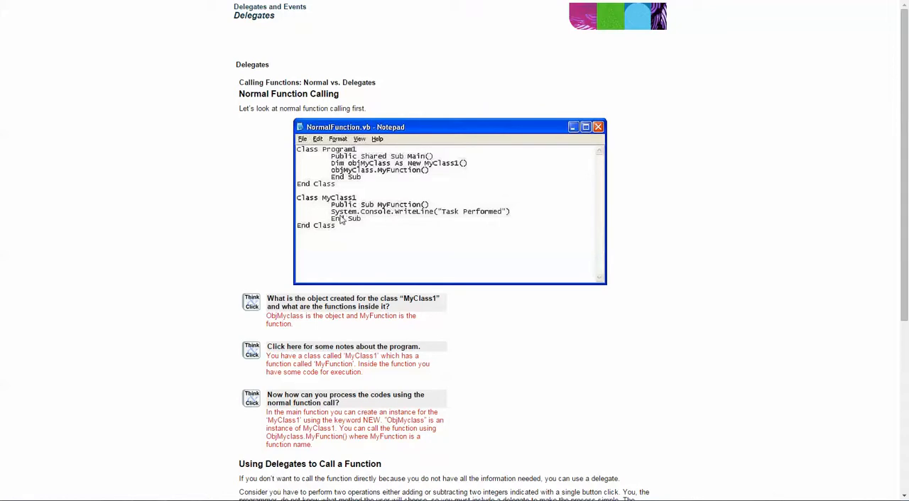
scroll(341, 221, "down", 3)
scroll(309, 213, "down", 3)
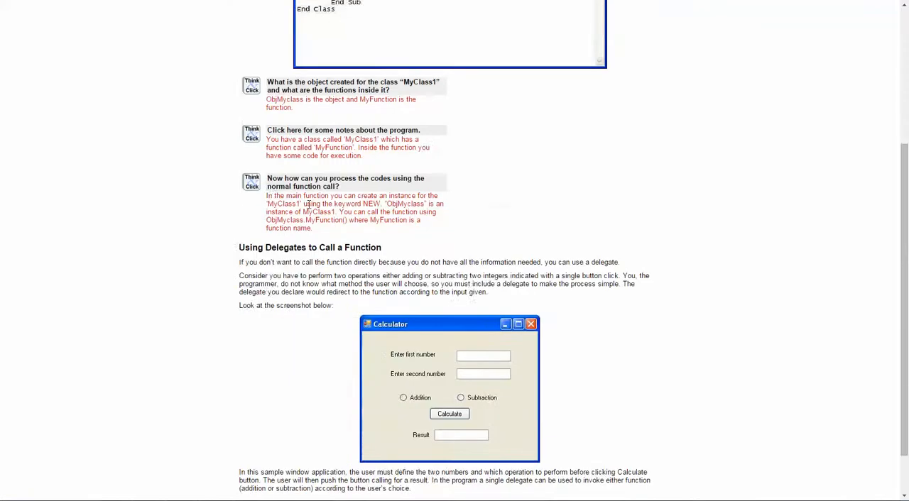
scroll(308, 213, "down", 2)
left_click(660, 488)
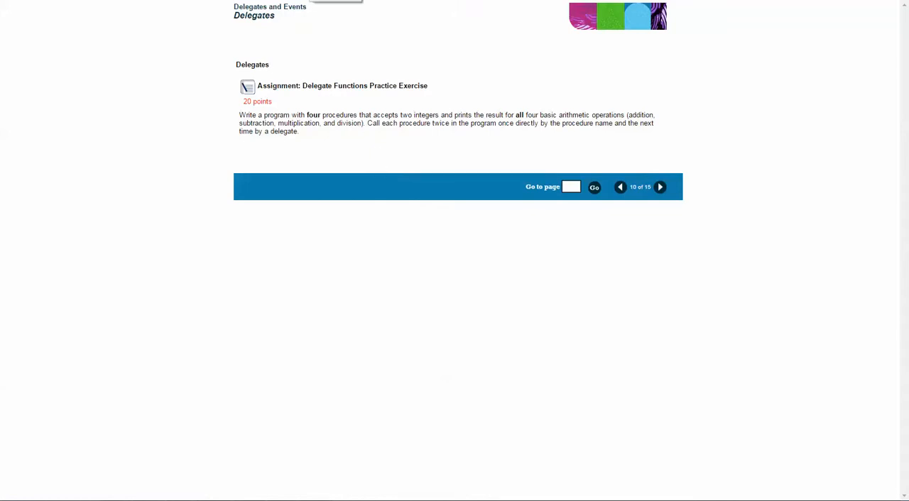
- Return to Module1.vb and add blank lines below the delegate example block in Main
key("alt+Tab")
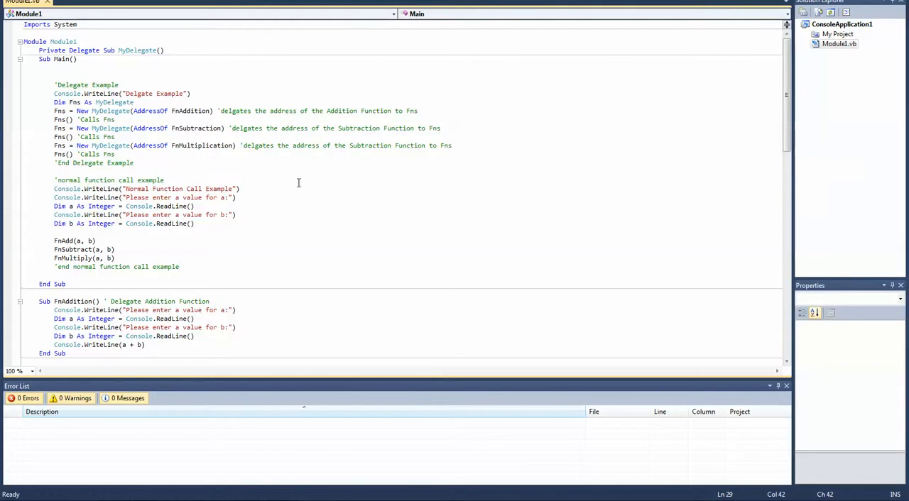
left_click(249, 171)
key("Return")
key("Return")
key("Return")
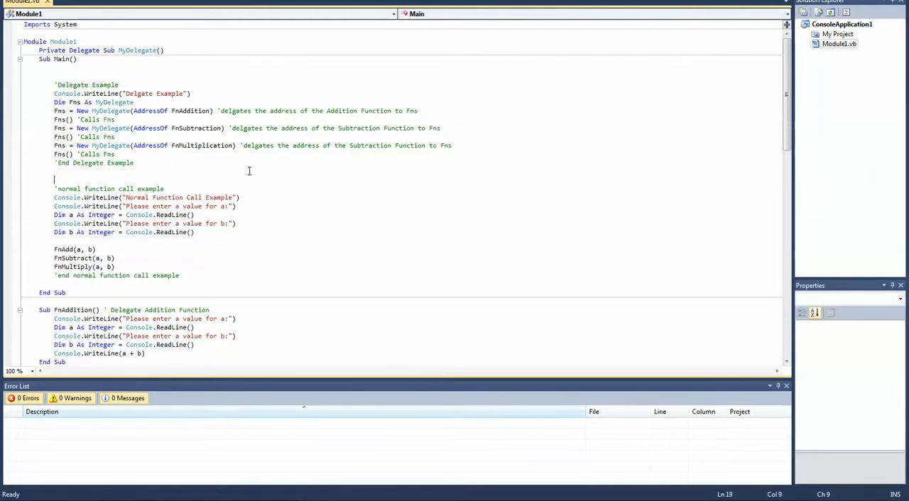
key("Return")
key("Return")
key("Return")
key("Return")
key("Return")
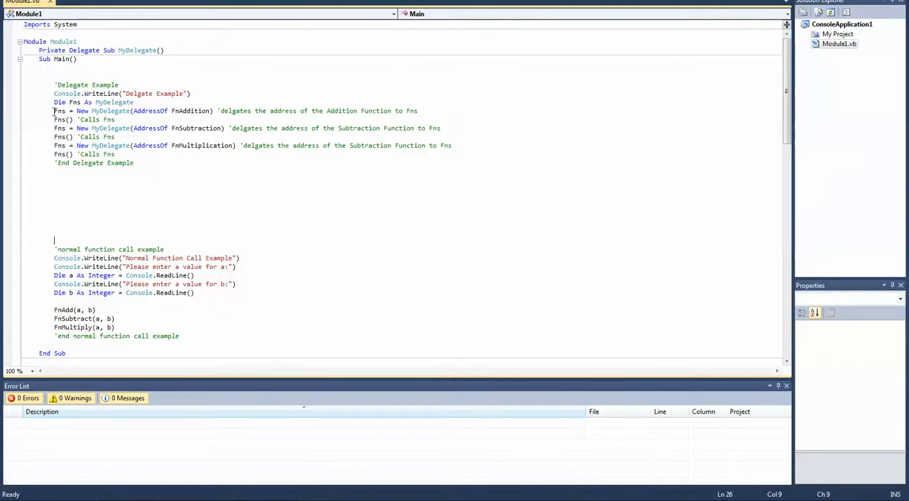
left_click_drag(52, 85, 186, 186)
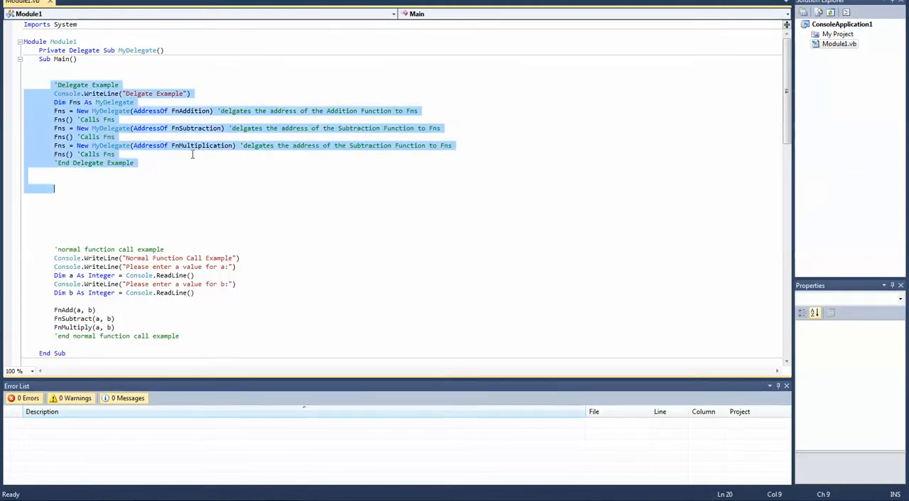
left_click(192, 110)
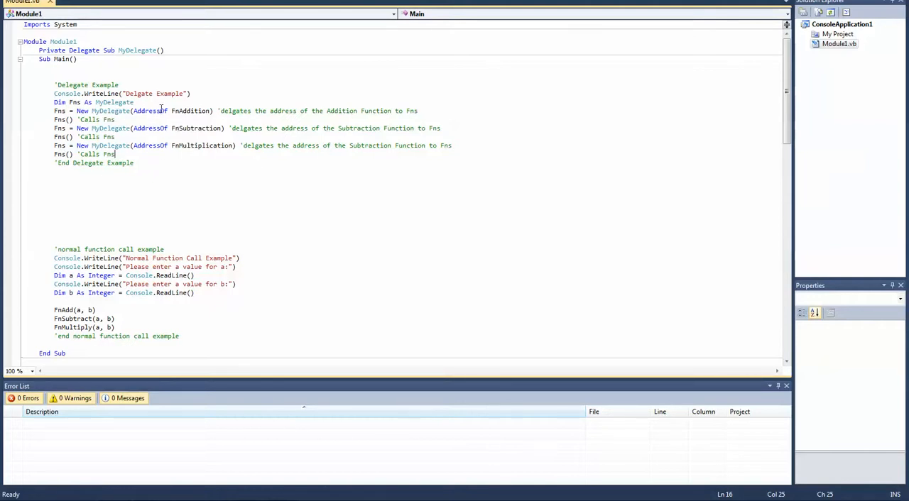
scroll(216, 202, "down", 5)
scroll(217, 201, "down", 3)
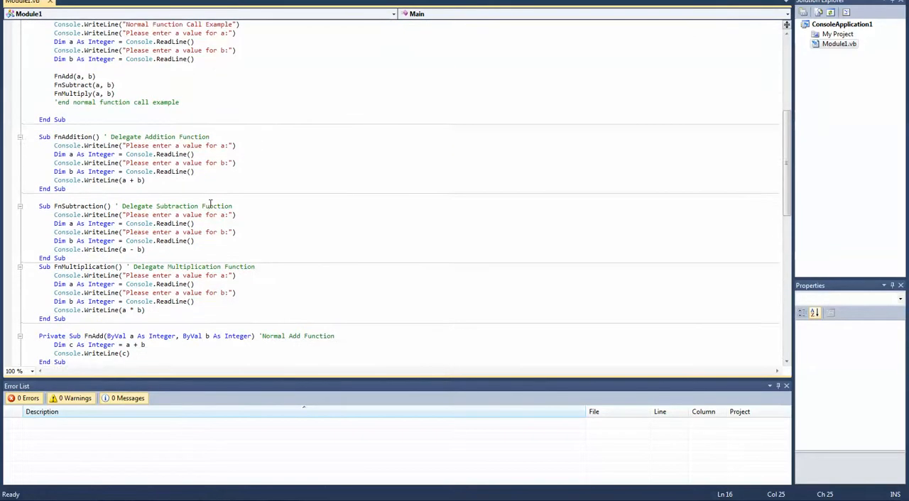
scroll(213, 201, "down", 2)
scroll(198, 192, "up", 1)
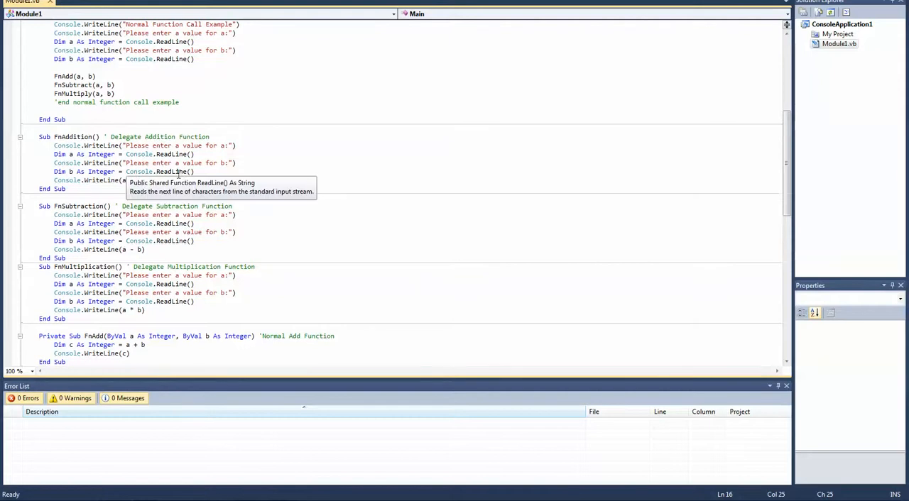
scroll(183, 178, "up", 5)
scroll(183, 177, "up", 5)
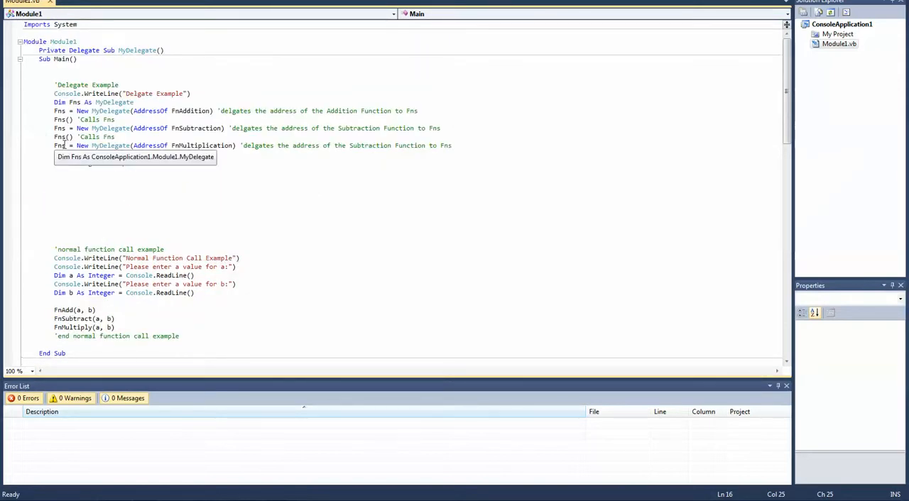
- Review the FnAddition and FnSubtraction delegate references in Main and their sub bodies
double_click(200, 128)
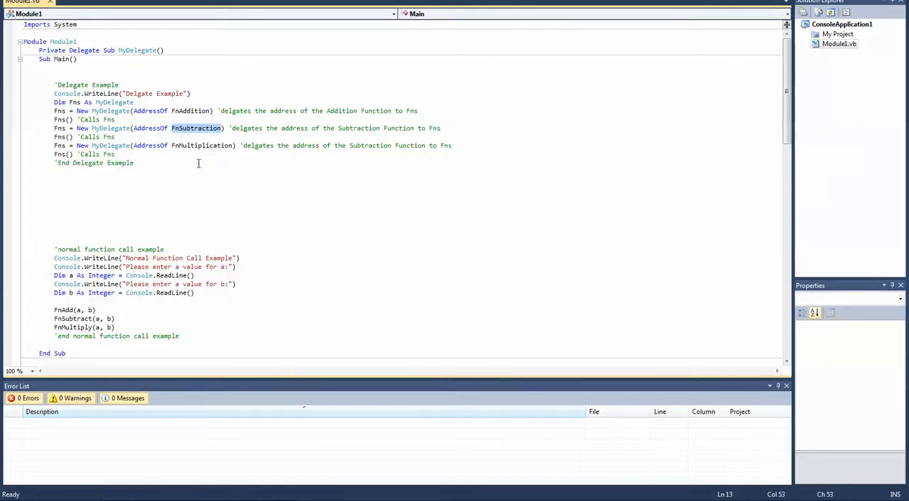
double_click(201, 146)
double_click(202, 112)
scroll(201, 154, "down", 5)
scroll(201, 155, "down", 3)
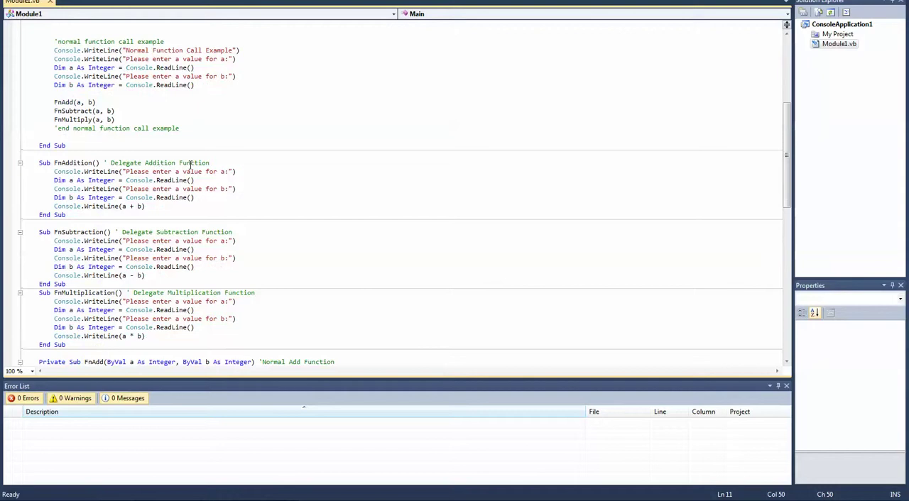
double_click(87, 162)
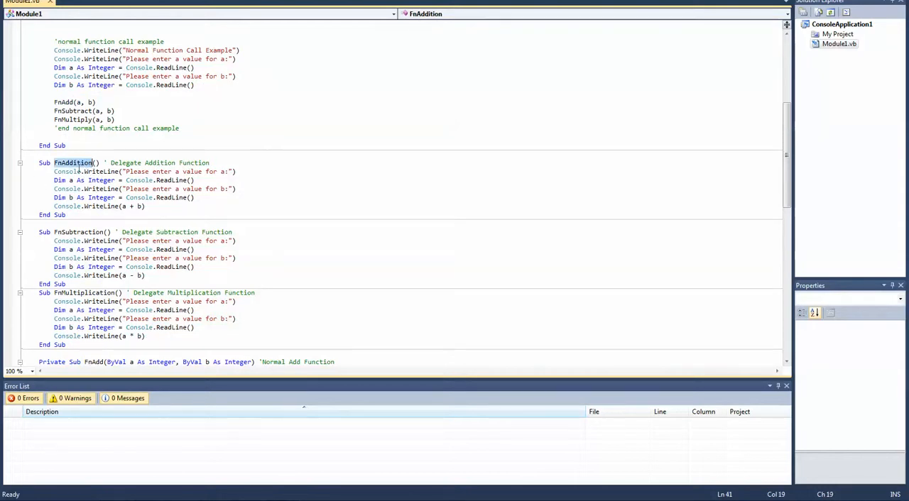
mouse_move(54, 171)
left_mouse_down()
mouse_move(186, 190)
mouse_move(164, 209)
left_mouse_up()
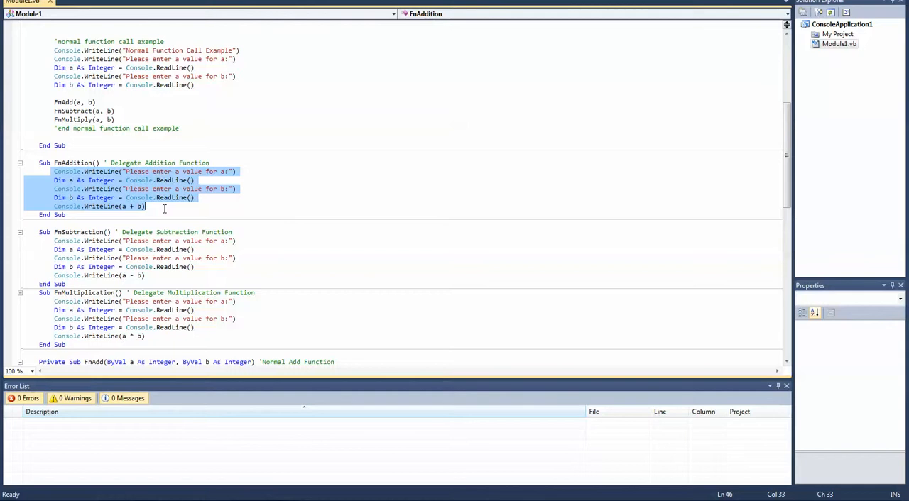
left_click(164, 208)
scroll(101, 240, "down", 3)
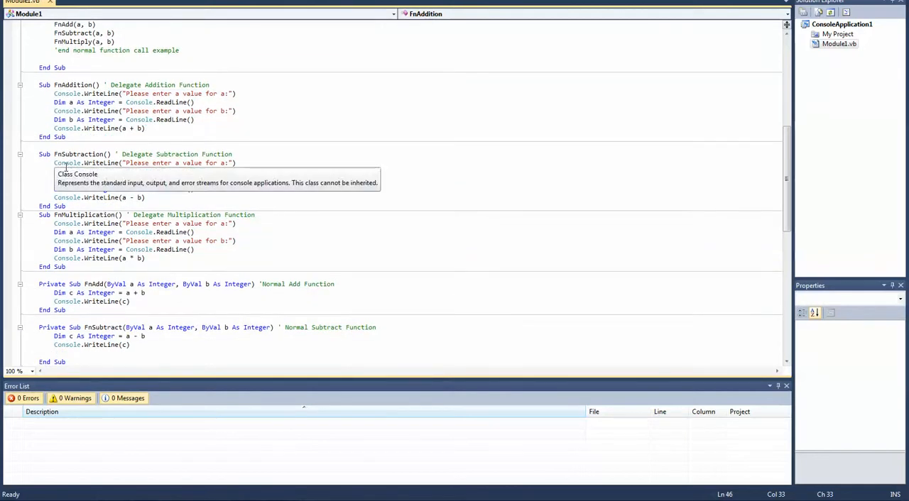
left_click_drag(54, 163, 157, 201)
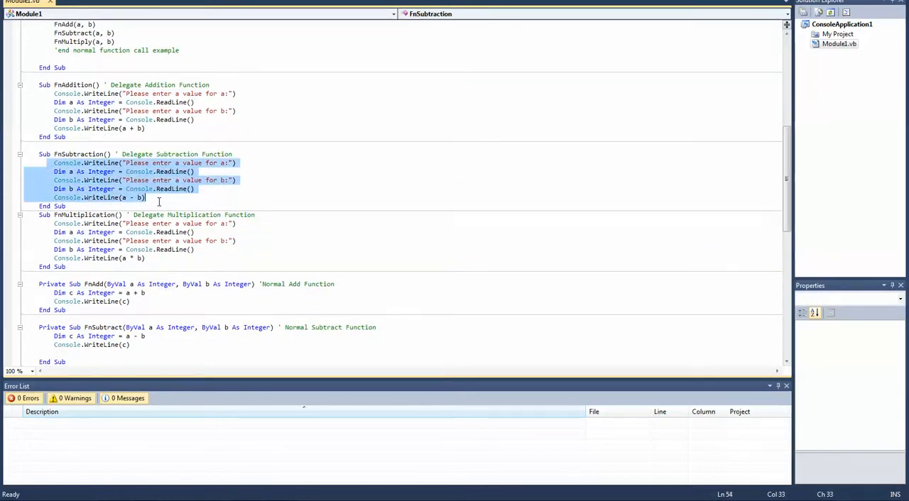
scroll(128, 206, "down", 2)
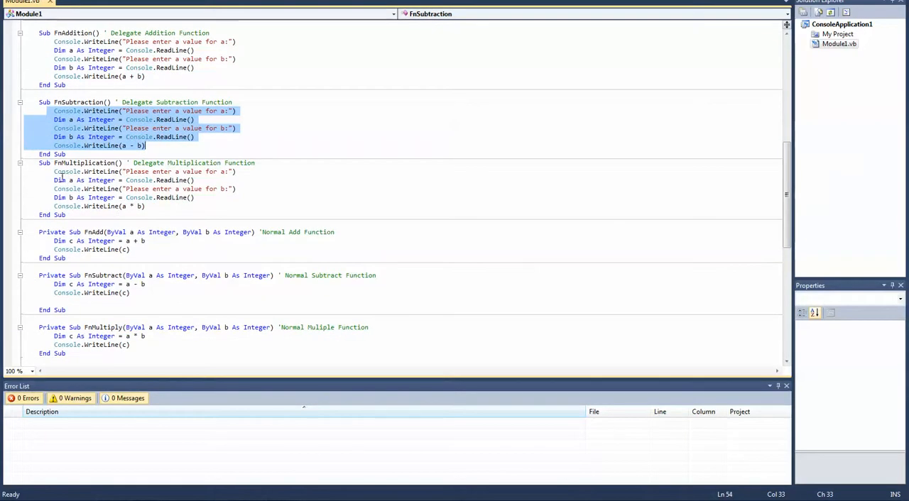
left_click_drag(54, 171, 146, 206)
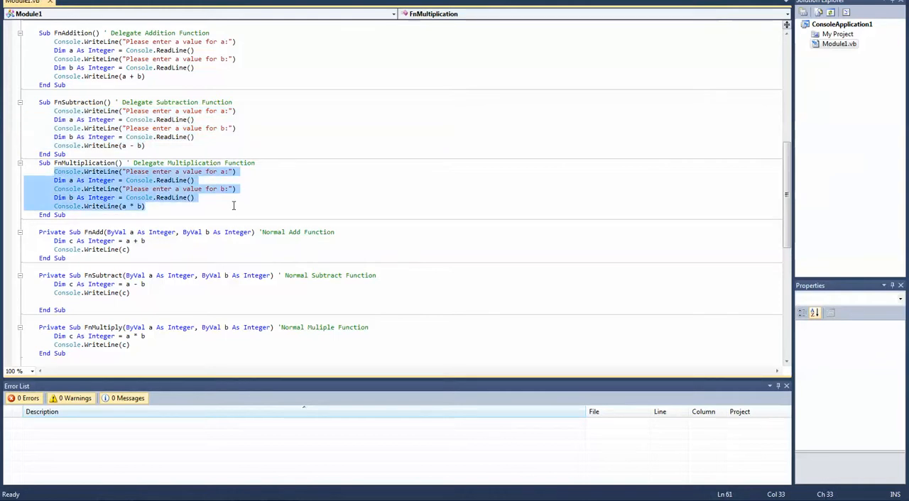
scroll(235, 207, "up", 2)
scroll(235, 207, "up", 10)
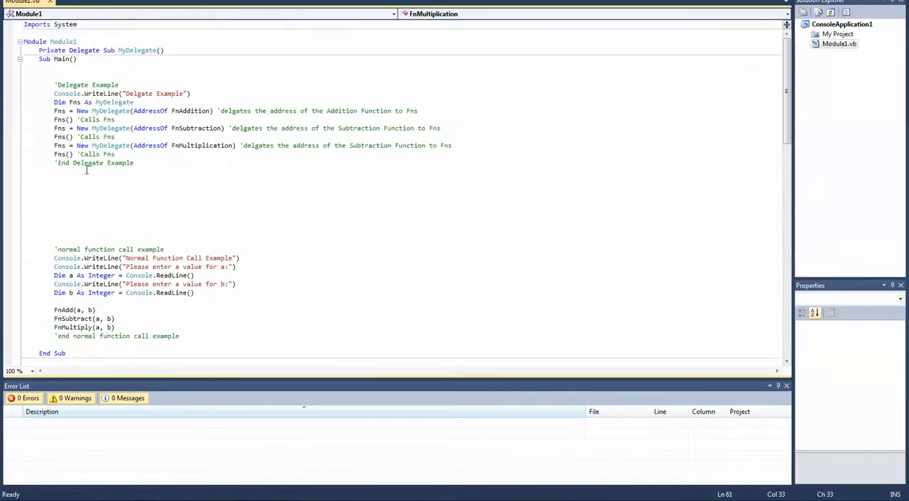
left_click(86, 171)
- Remove the extra blank lines between the two blocks and add one before the value a prompt
key("Delete")
key("Delete")
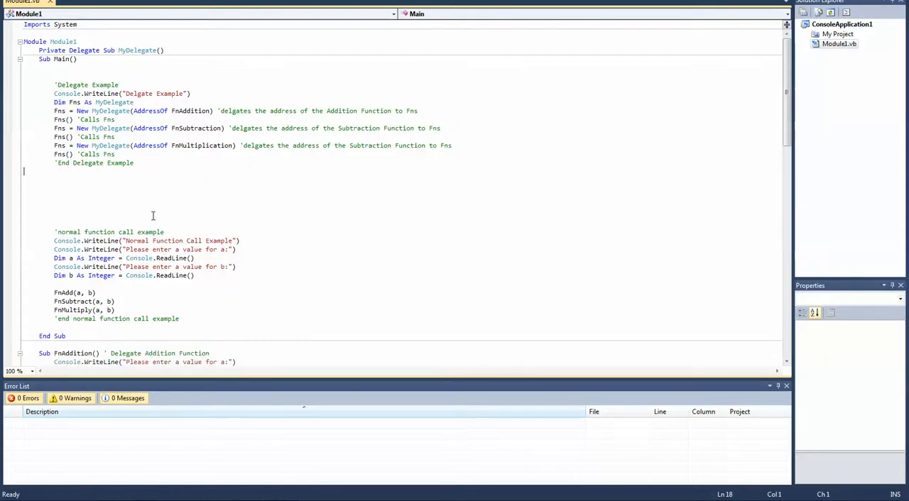
key("Delete")
key("Delete")
key("Delete")
key("Delete")
key("Delete")
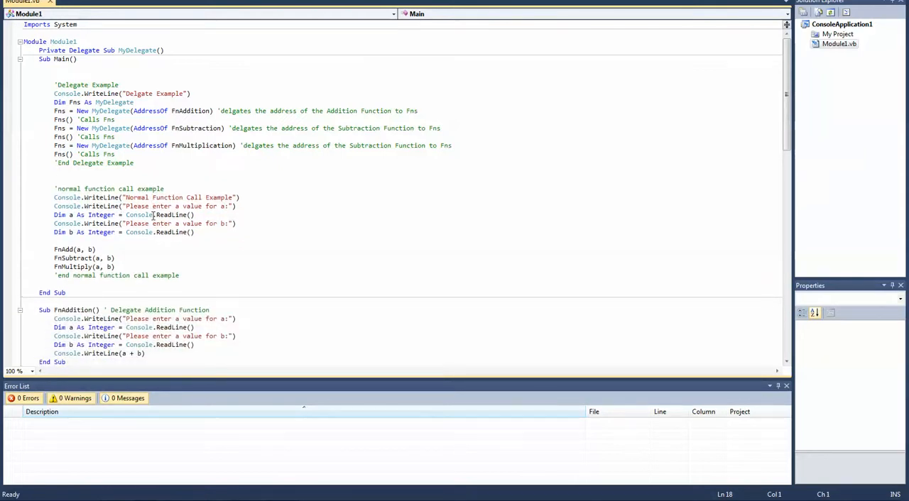
left_click(153, 206)
scroll(141, 209, "down", 1)
mouse_move(100, 171)
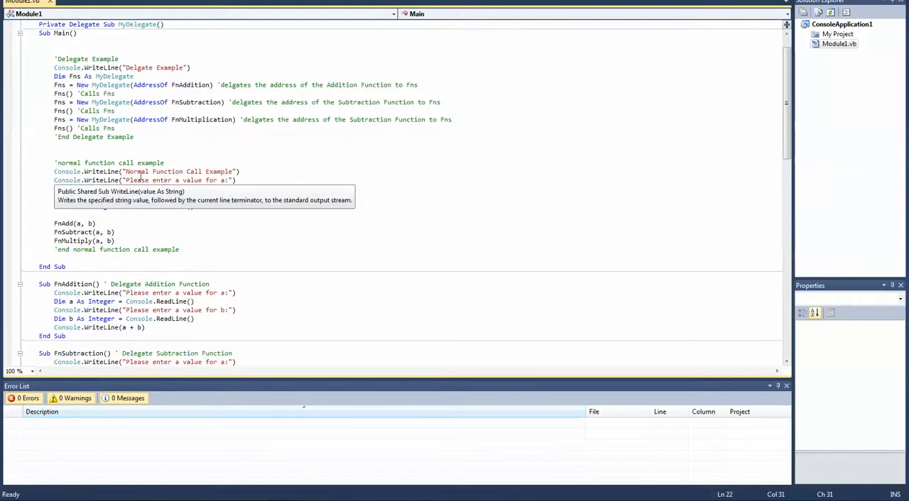
left_click(50, 181)
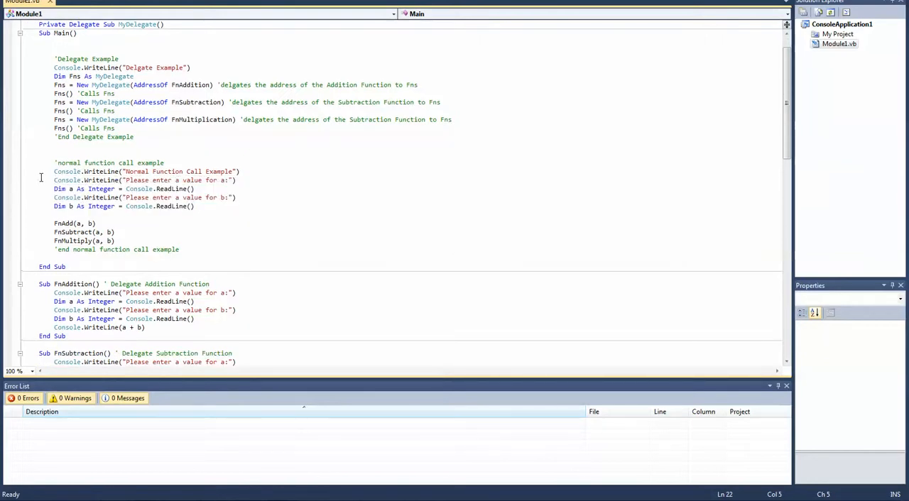
left_click(51, 180)
key("Return")
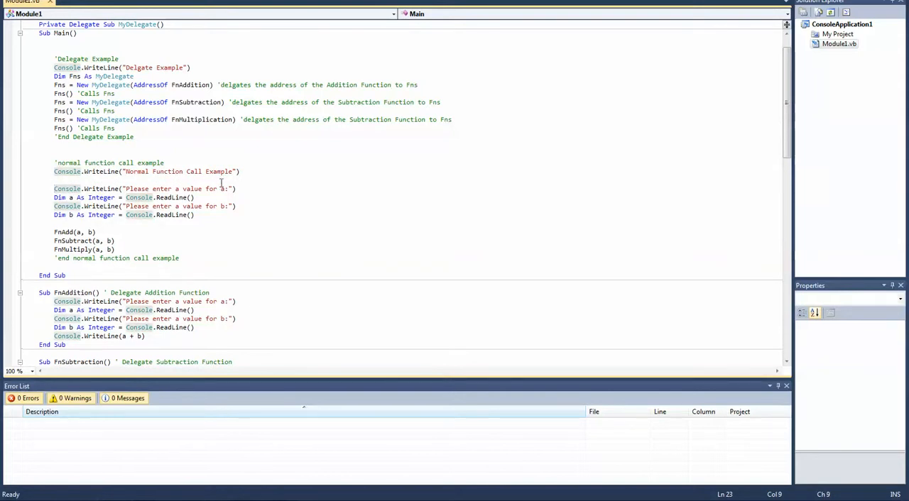
- Review the Delegate Example comment, FnAddition references and the FnAdd and FnMultiply calls
left_click(140, 59)
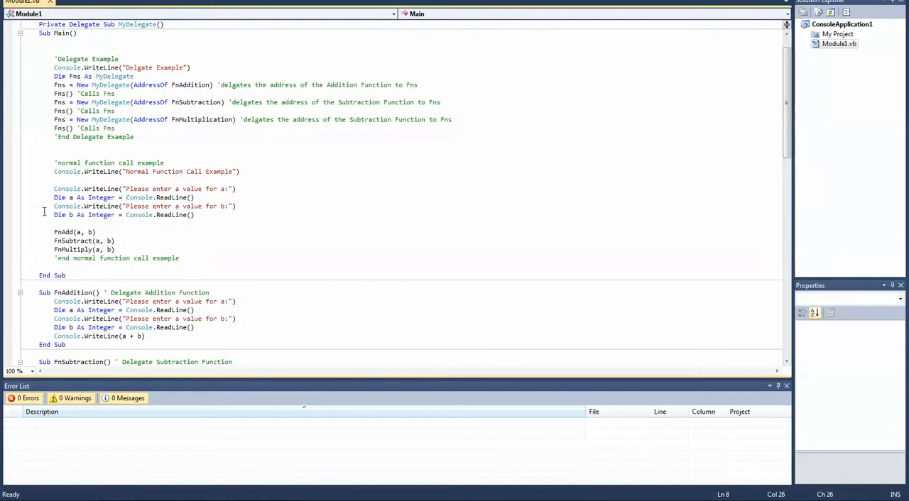
double_click(181, 82)
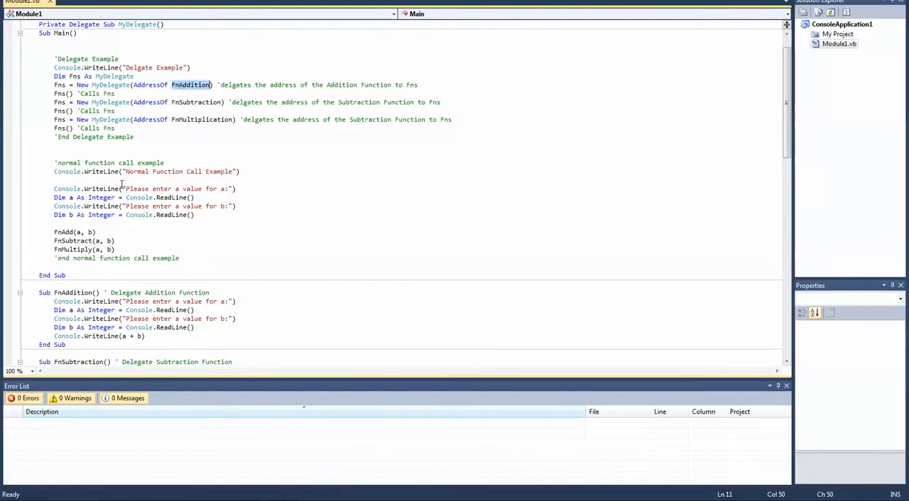
left_click(58, 232)
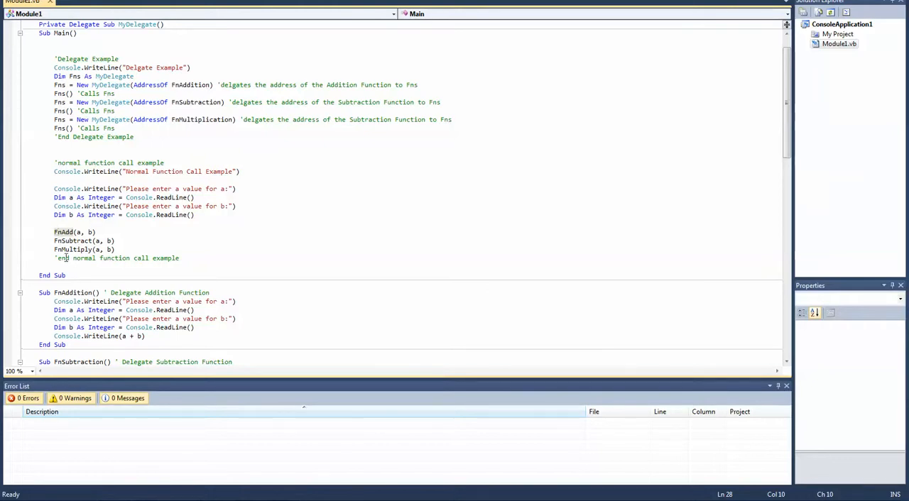
left_click(75, 250)
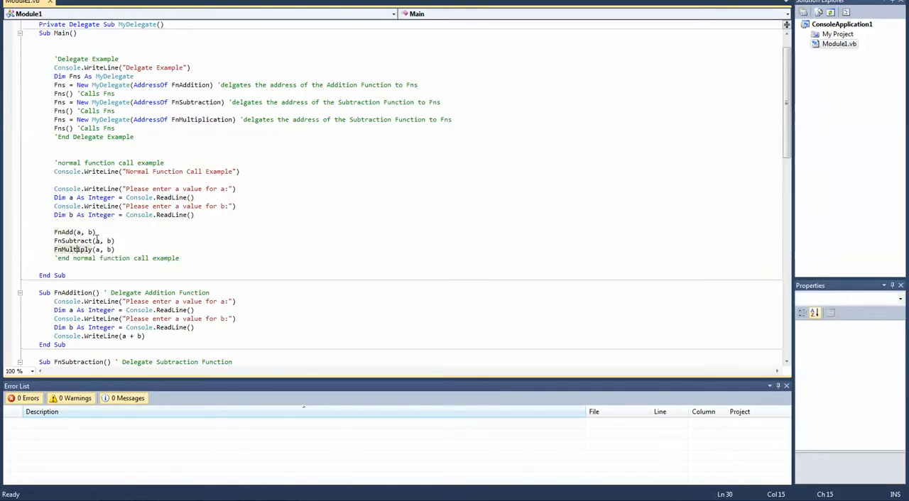
scroll(112, 270, "down", 6)
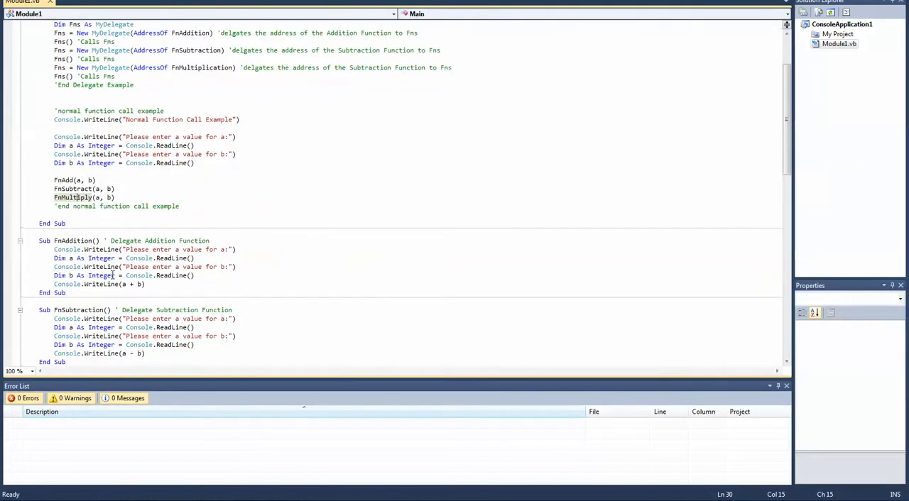
scroll(113, 299, "down", 6)
scroll(61, 250, "down", 2)
scroll(61, 250, "up", 3)
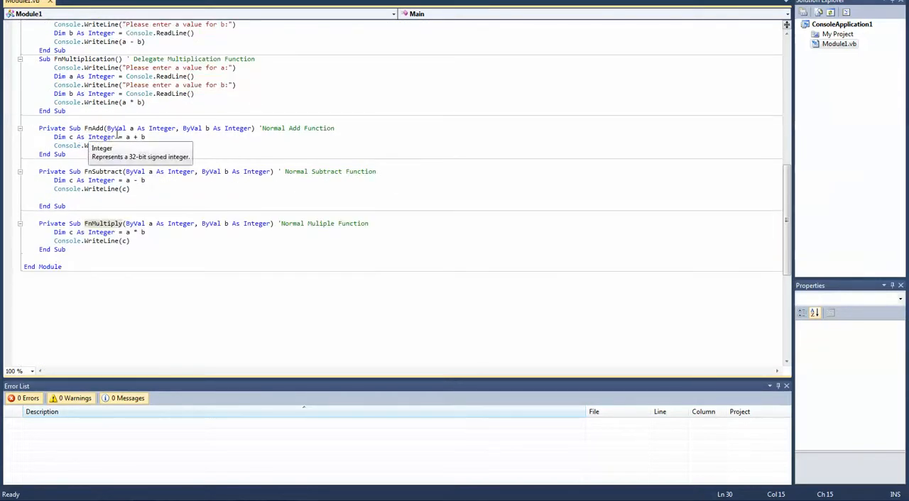
left_click_drag(42, 128, 182, 137)
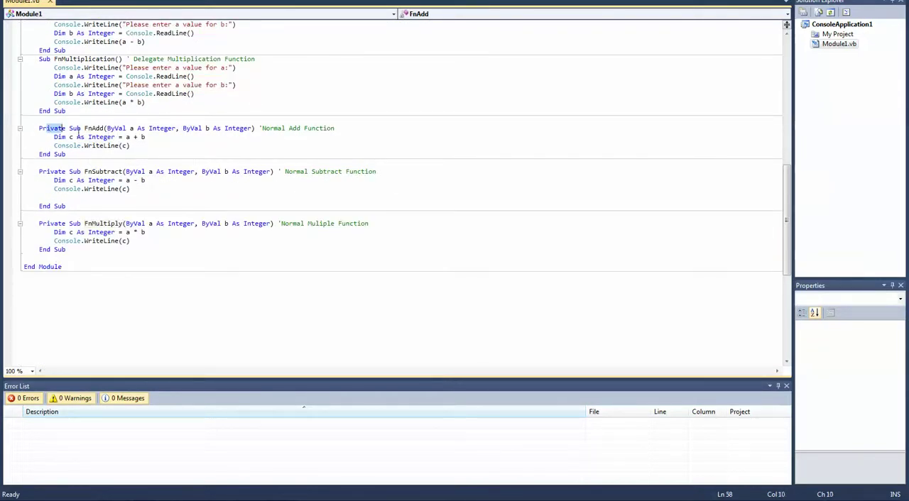
left_click(148, 137)
left_click(123, 146)
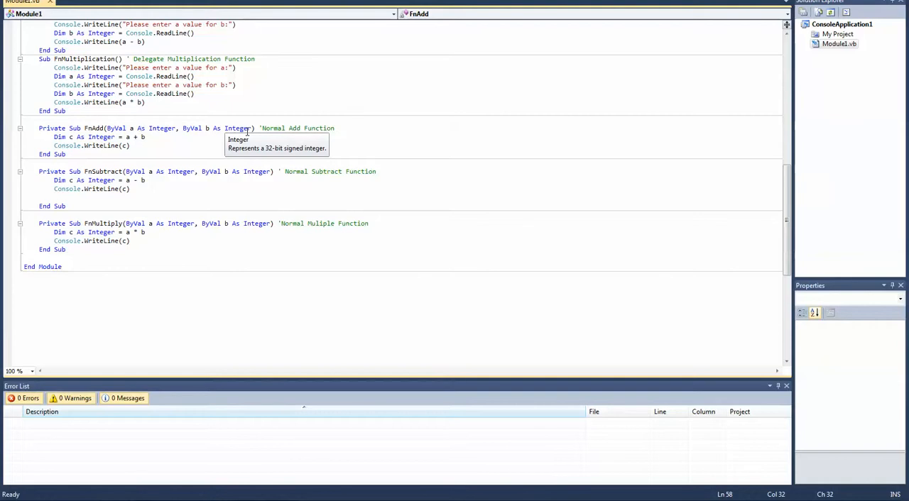
mouse_move(105, 146)
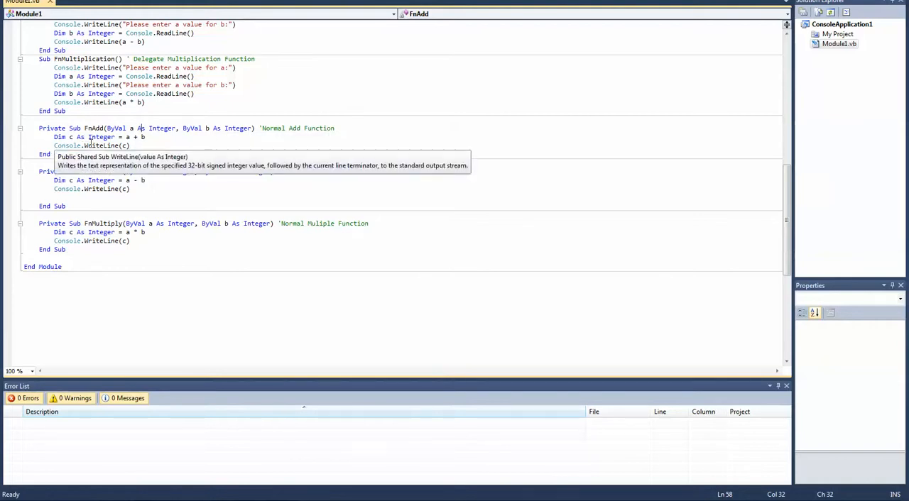
left_click_drag(126, 137, 147, 137)
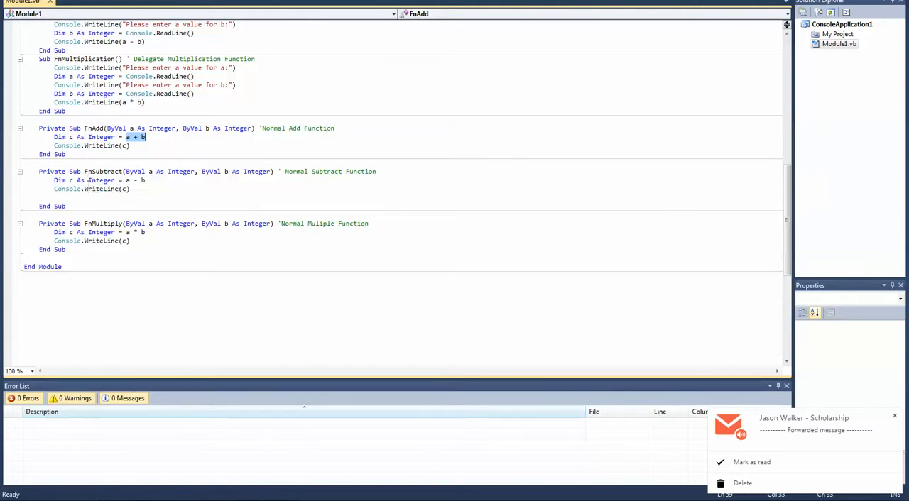
scroll(60, 270, "up", 3)
scroll(60, 270, "up", 3)
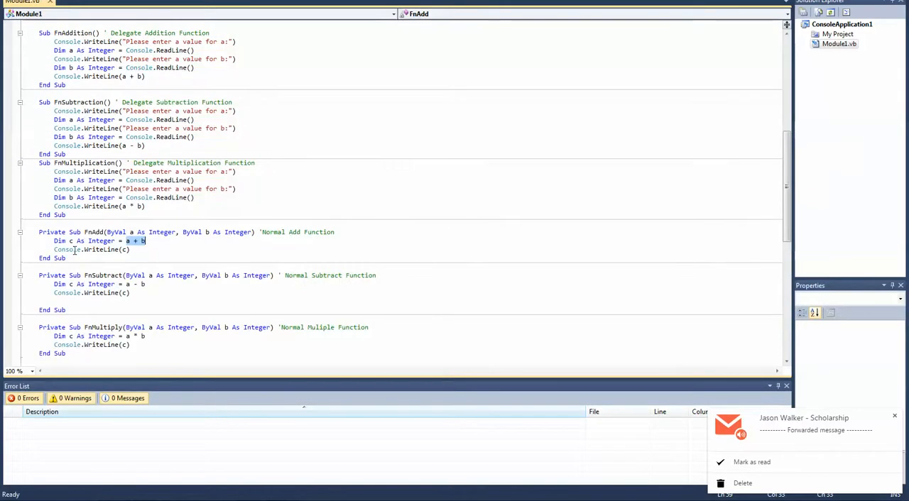
scroll(71, 252, "up", 3)
scroll(74, 250, "up", 5)
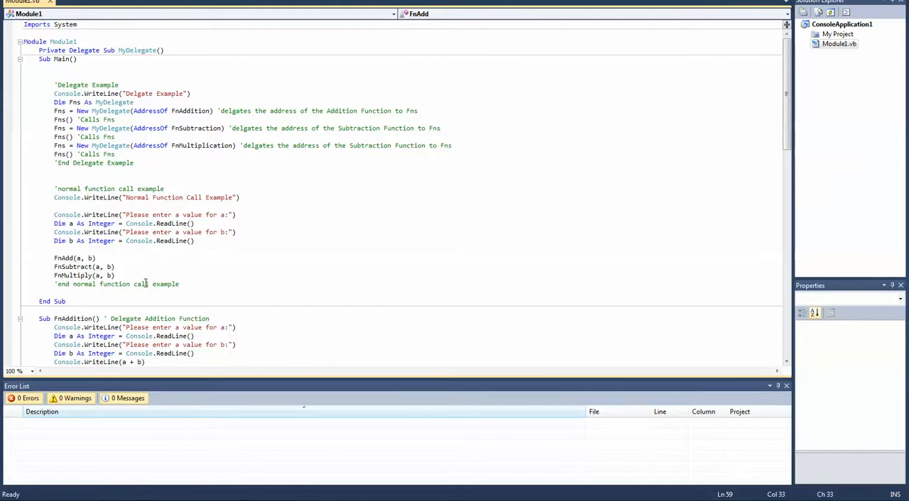
- Run the program and enter values for the delegate addition, subtraction and multiplication prompts
key("F5")
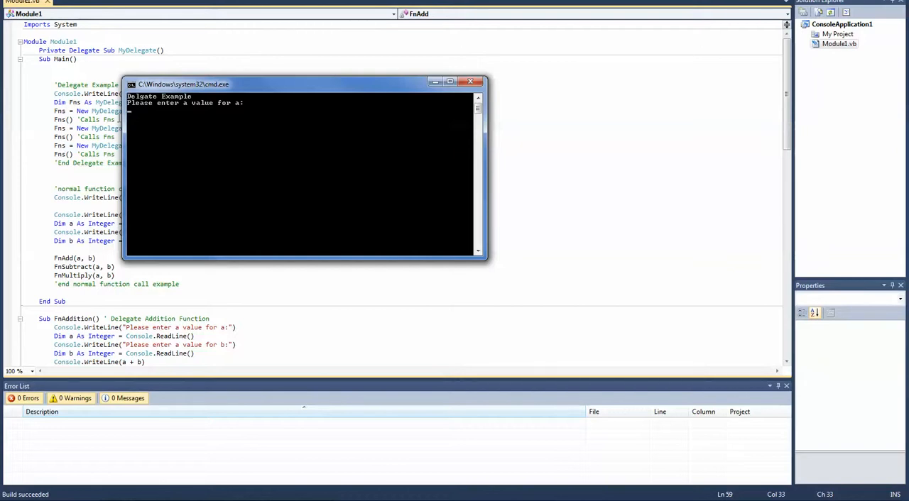
type("2")
key("Return")
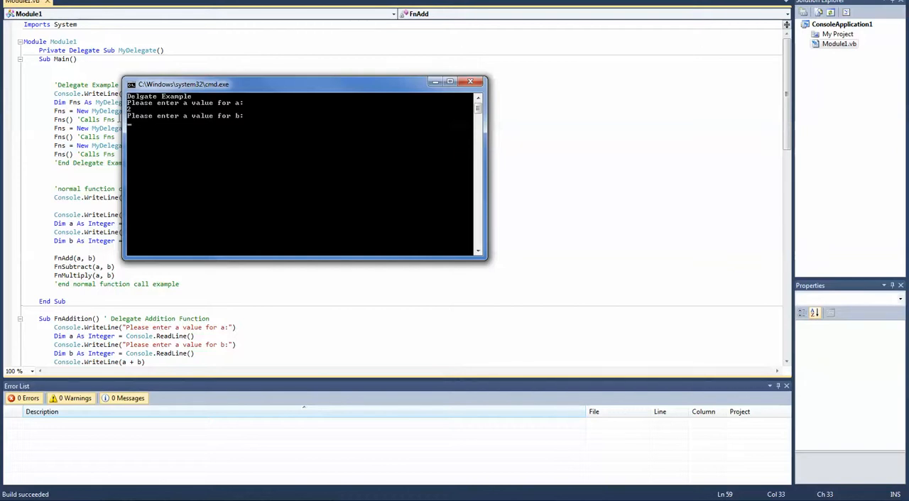
type("3")
key("Return")
key("Return")
key("Return")
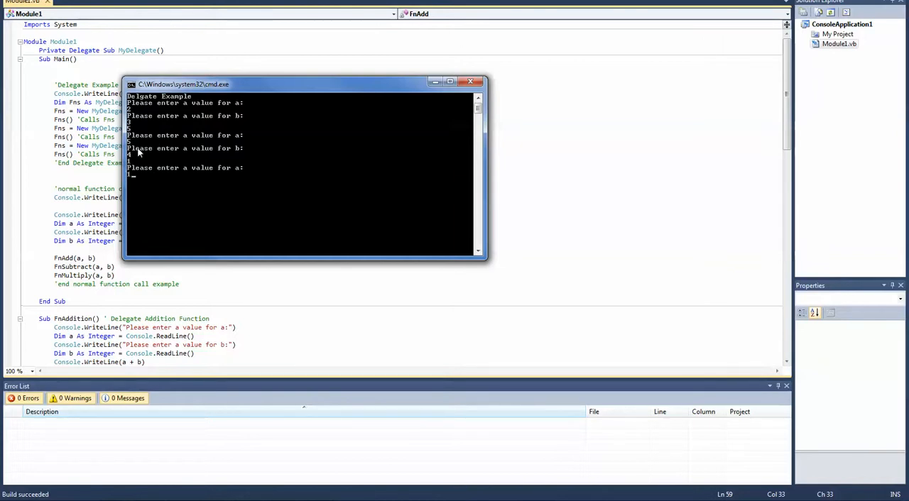
type("1")
key("Return")
type("3")
key("Return")
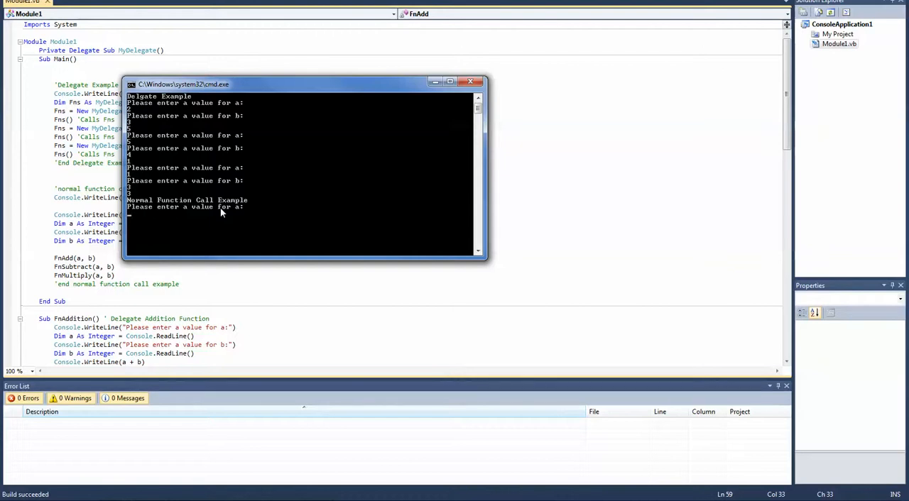
type("5")
- Enter 5 and 6 for the normal calls, printing 11, -1 and 30, then close the console
key("Return")
type("6")
key("Return")
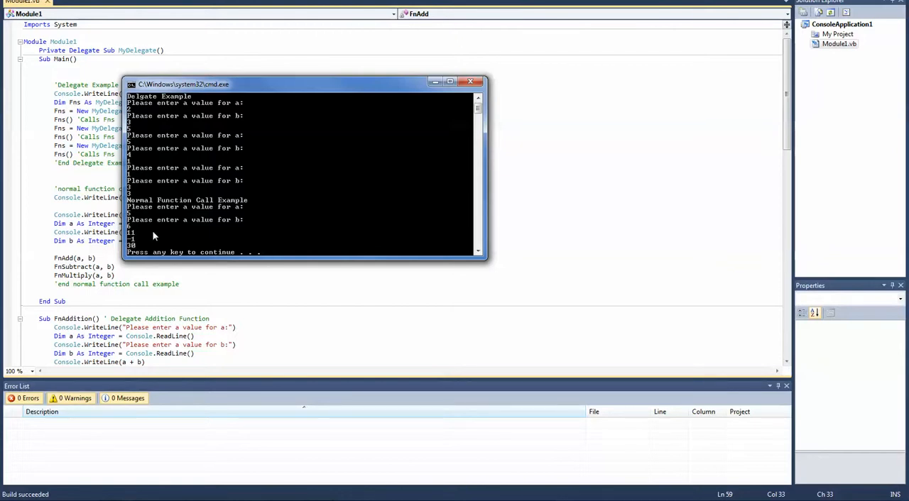
key("Return")
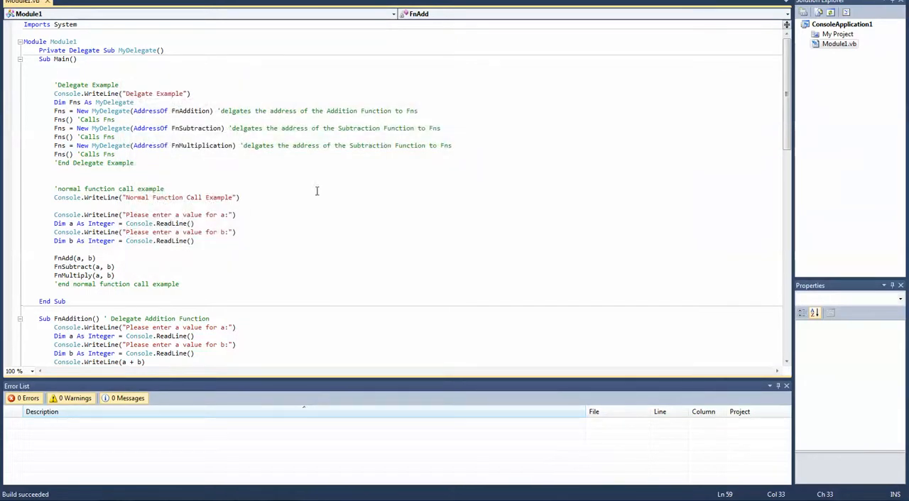